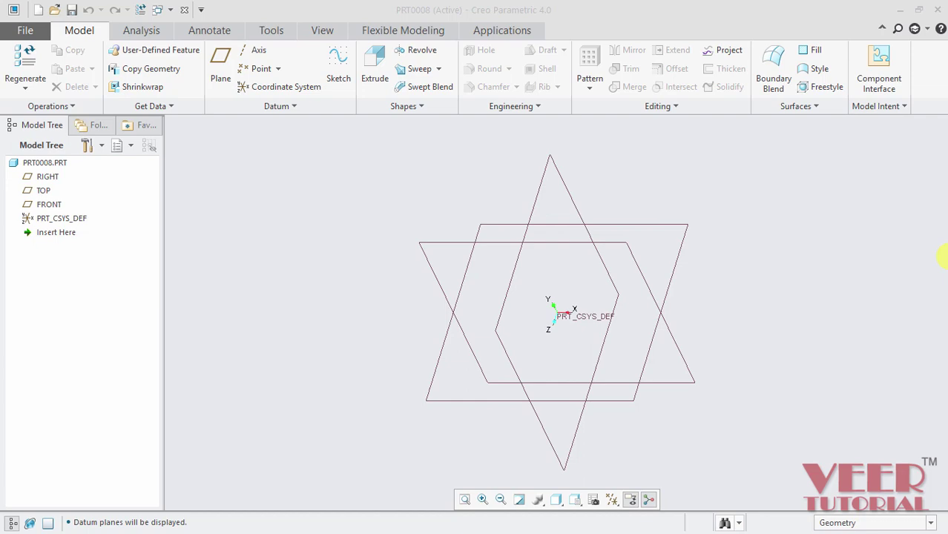
# Step: Start a Revolve feature and open its internal sketch on the TOP datum plane
pyautogui.click(421, 51)
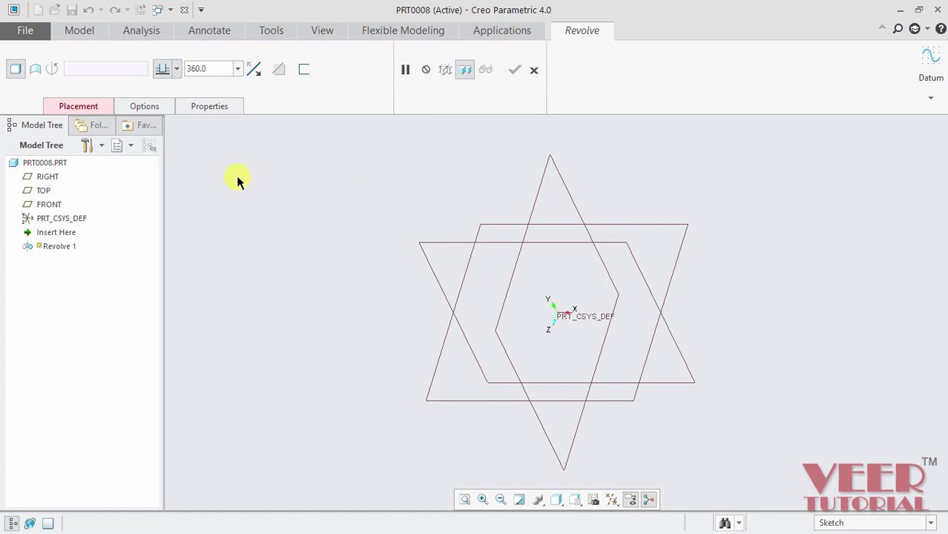
pyautogui.click(79, 108)
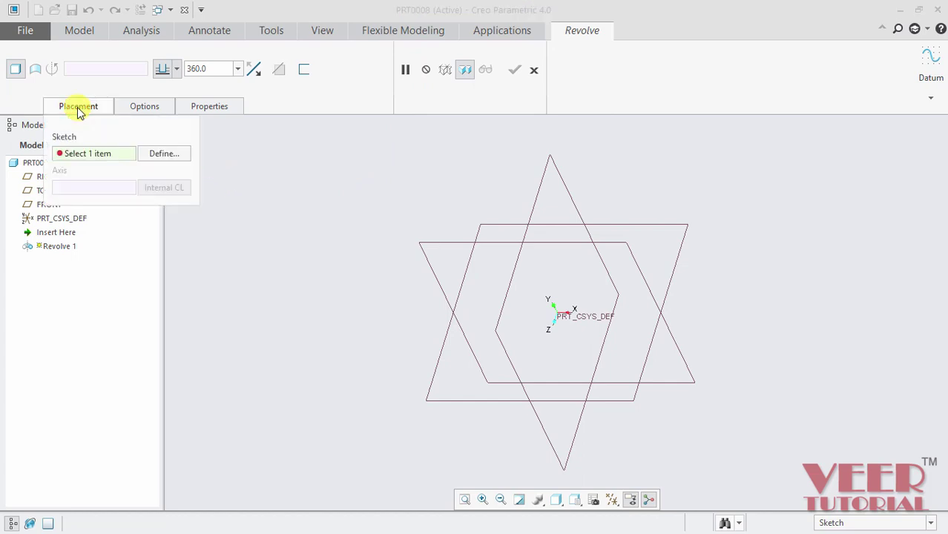
pyautogui.click(158, 154)
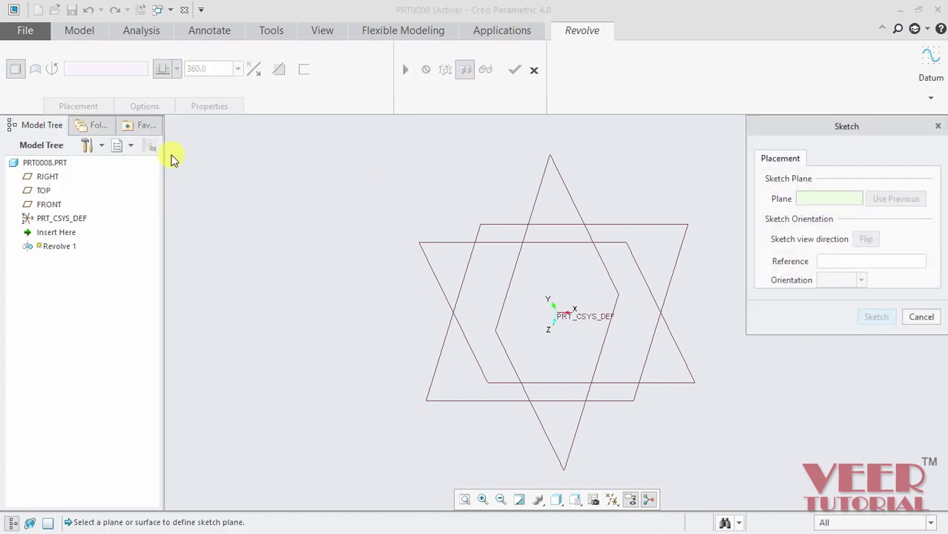
pyautogui.click(649, 229)
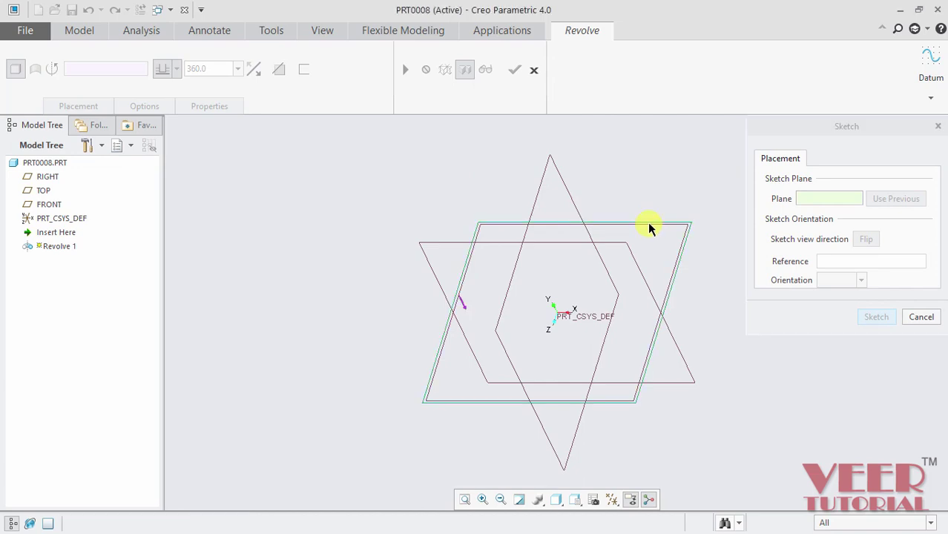
pyautogui.click(874, 318)
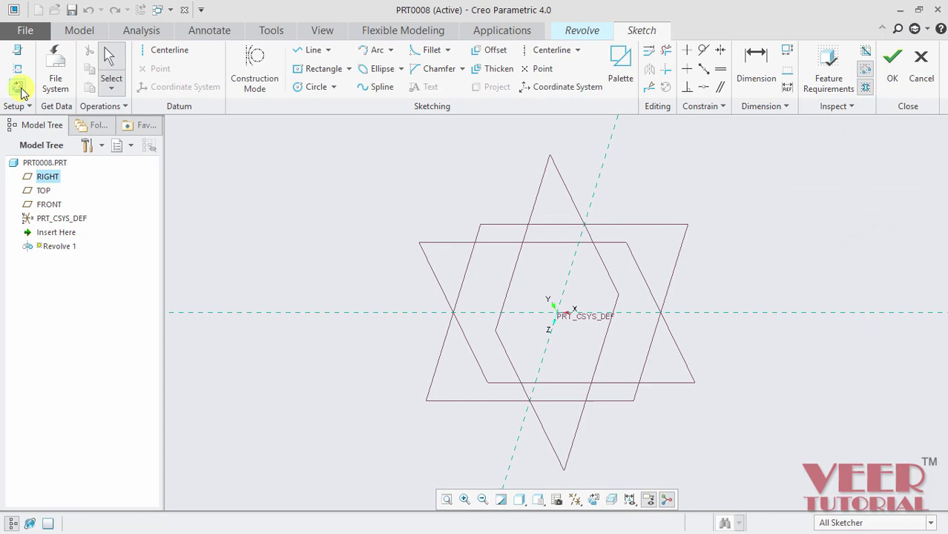
# Step: Orient the view parallel to the sketch plane and hide the datum planes
pyautogui.click(20, 89)
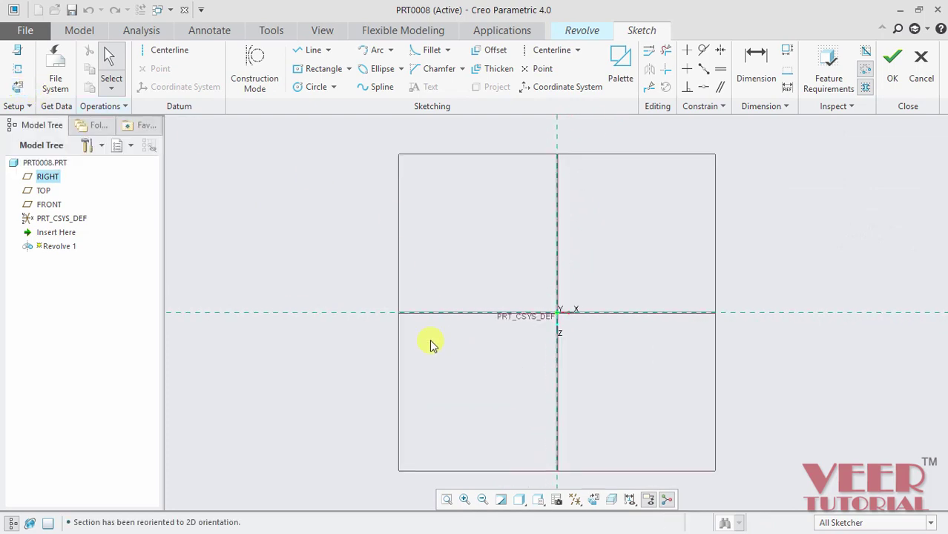
pyautogui.click(577, 499)
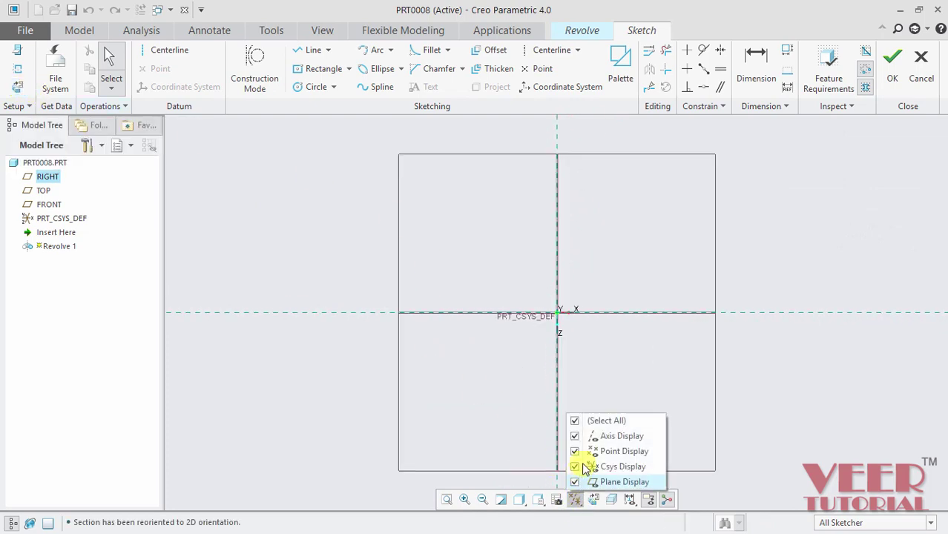
pyautogui.click(586, 482)
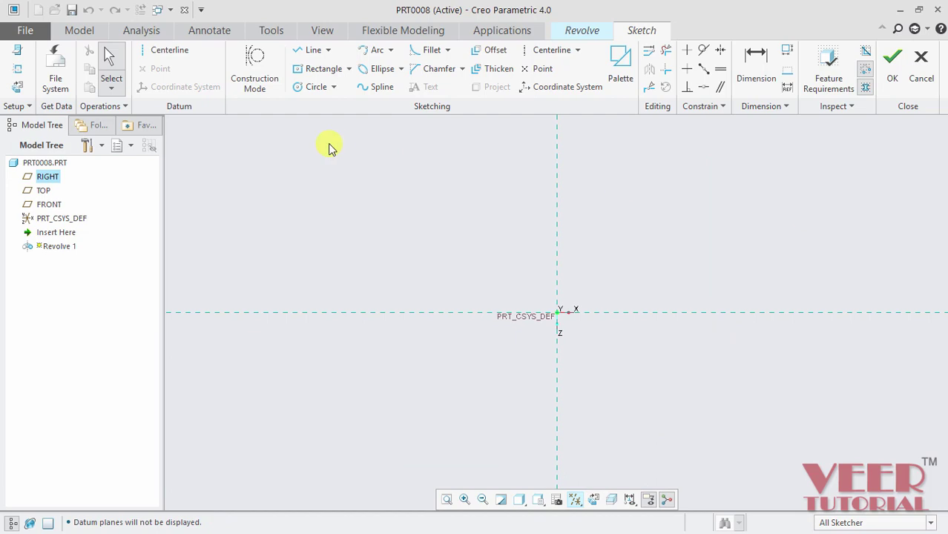
# Step: Start a line chain on the vertical reference, stepping out and down to a collar about 267 wide and 314 high
pyautogui.click(327, 49)
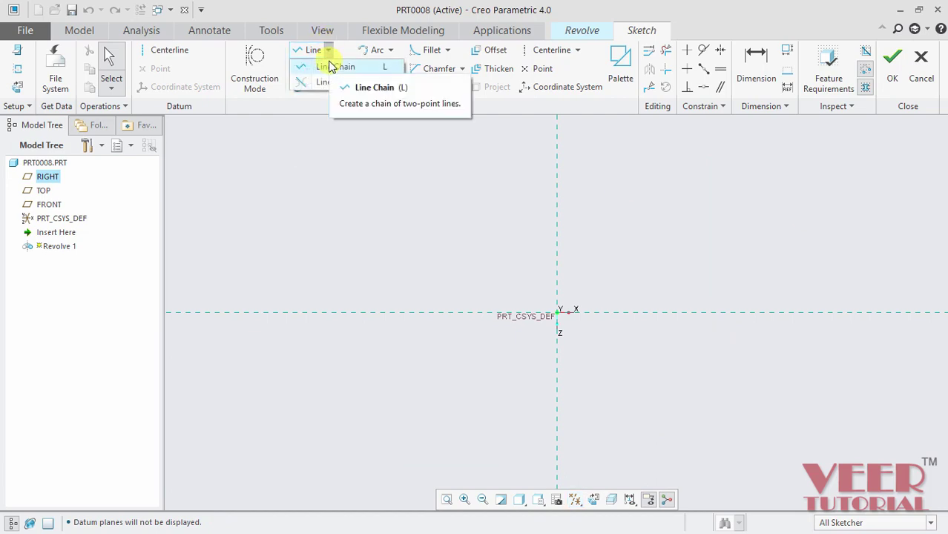
pyautogui.click(331, 66)
pyautogui.scroll(2, 641, 300)
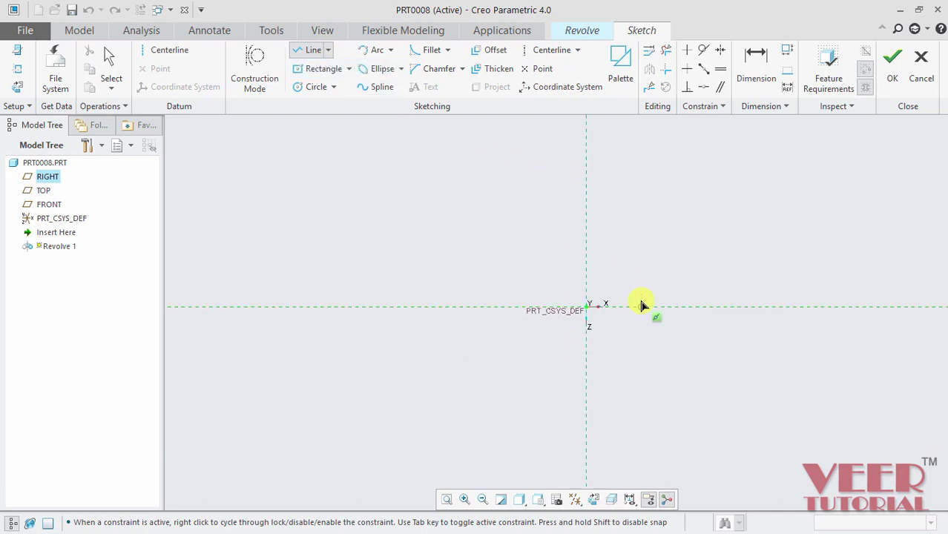
pyautogui.moveTo(641, 300)
pyautogui.keyDown('shift'); pyautogui.mouseDown(button='middle')
pyautogui.moveTo(681, 389)
pyautogui.moveTo(719, 258)
pyautogui.moveTo(656, 182)
pyautogui.mouseUp(button='middle'); pyautogui.keyUp('shift')
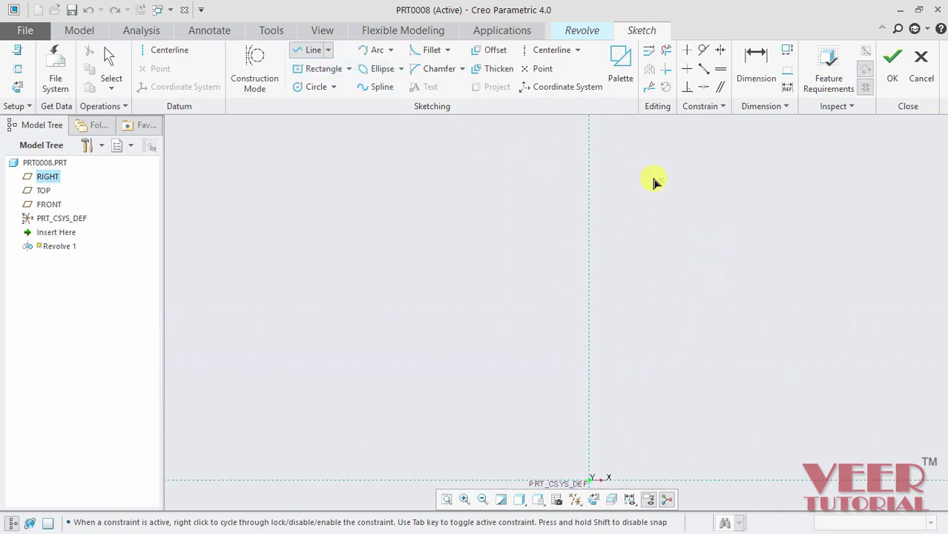
pyautogui.click(591, 189)
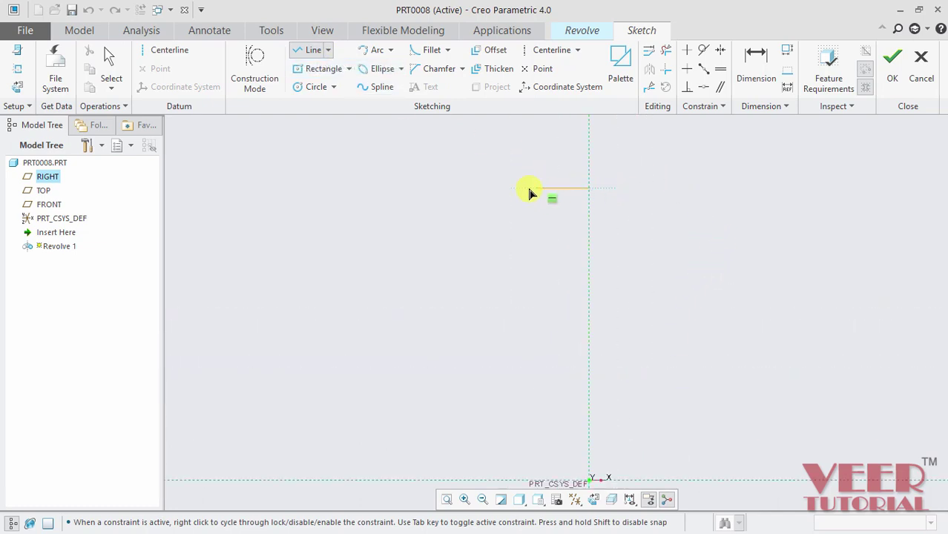
pyautogui.click(489, 190)
pyautogui.click(489, 278)
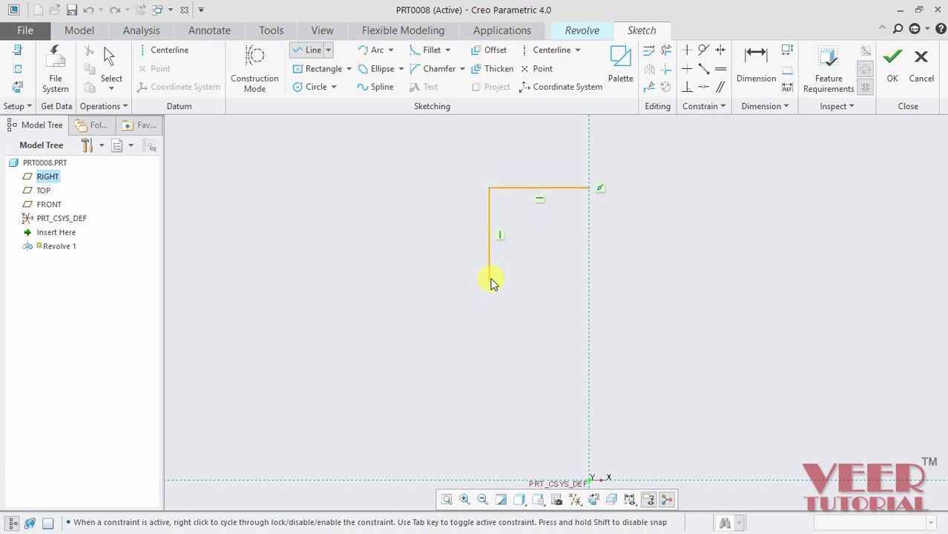
pyautogui.scroll(-1, 503, 233)
pyautogui.click(437, 271)
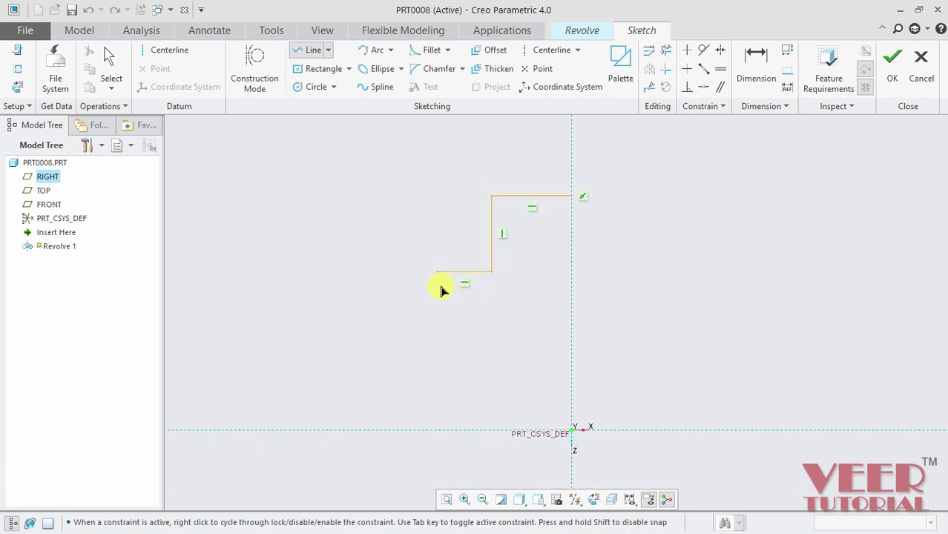
pyautogui.click(437, 336)
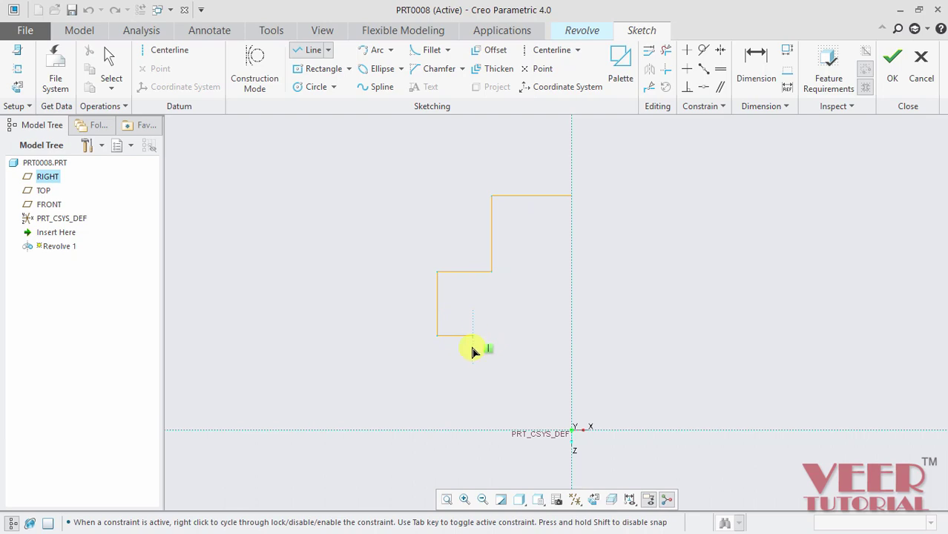
# Step: Continue the profile with a groove about 150 high and a base about 312 high and 800 wide, closing it along the vertical reference
pyautogui.click(473, 335)
pyautogui.click(473, 365)
pyautogui.click(408, 366)
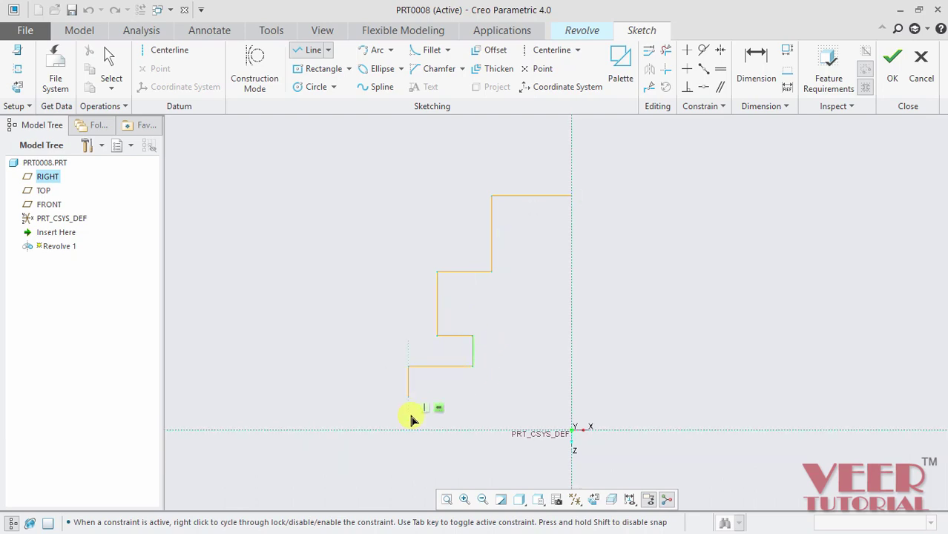
pyautogui.click(408, 430)
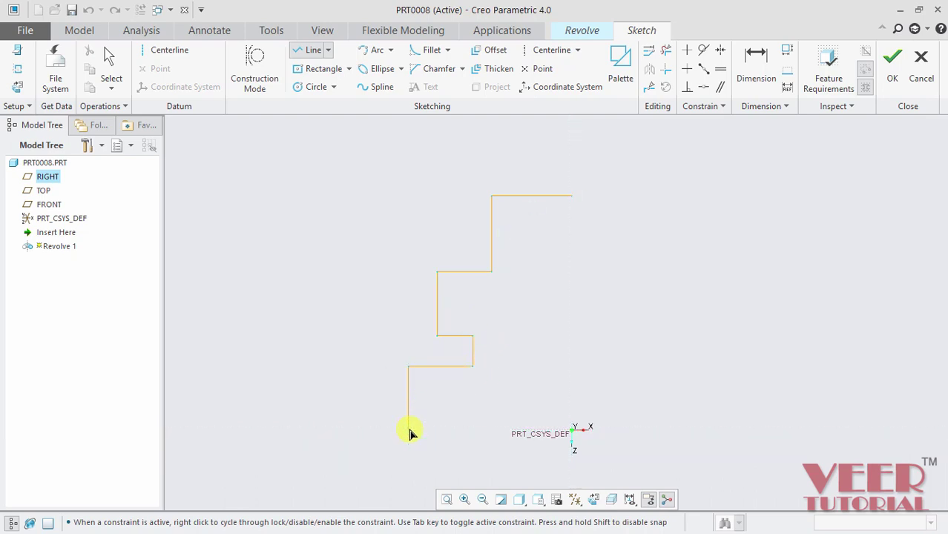
pyautogui.click(571, 430)
pyautogui.middleClick(574, 437)
pyautogui.click(572, 431)
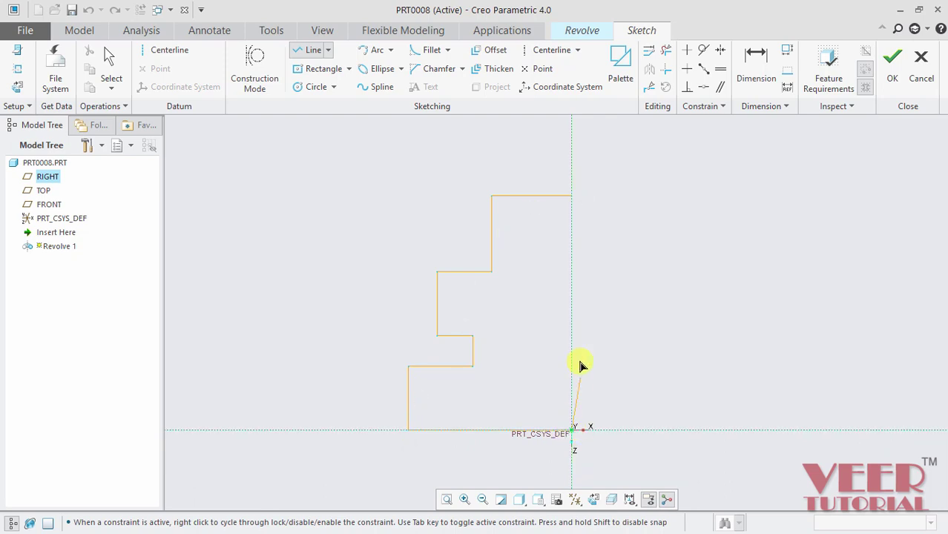
pyautogui.click(571, 197)
pyautogui.middleClick(614, 200)
# Step: Add a vertical construction centerline along the vertical reference through the sketch origin
pyautogui.click(551, 52)
pyautogui.click(571, 161)
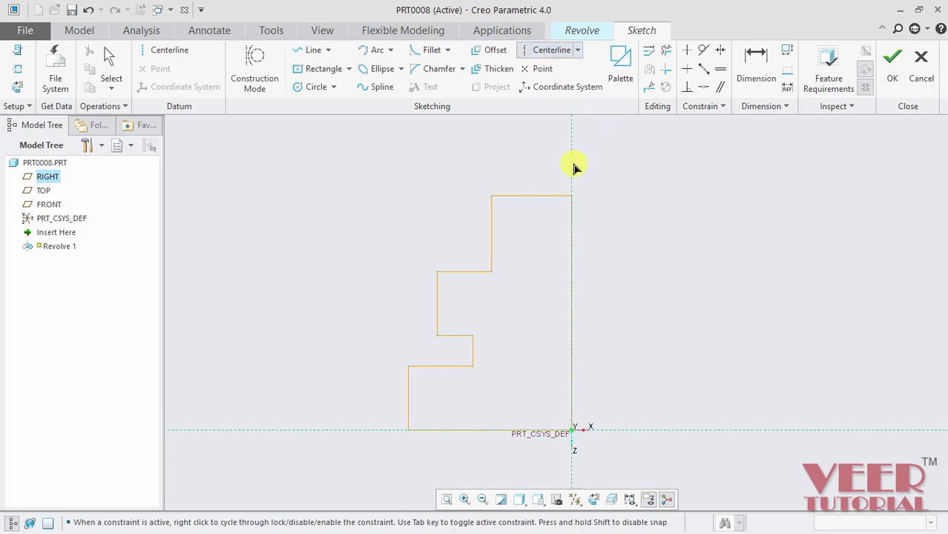
pyautogui.middleClick(655, 198)
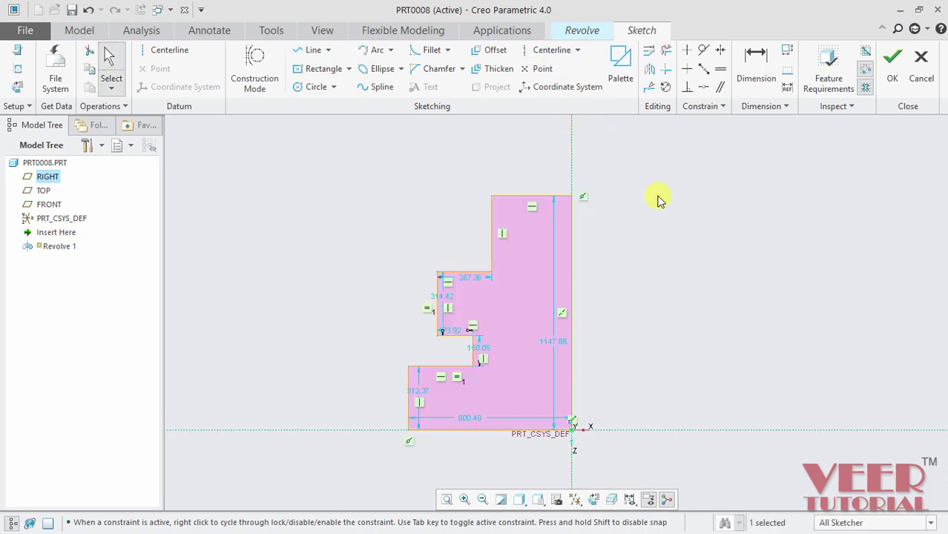
# Step: Designate the vertical centerline as the axis of revolution, accept its conversion to a geometry centerline, and finish the sketch
pyautogui.scroll(-3, 618, 267)
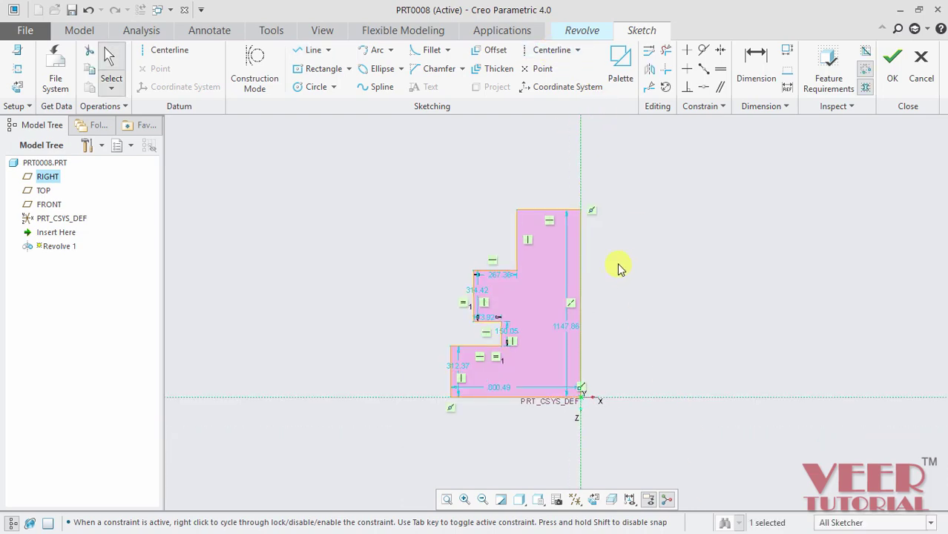
pyautogui.click(586, 184)
pyautogui.rightClick(586, 184)
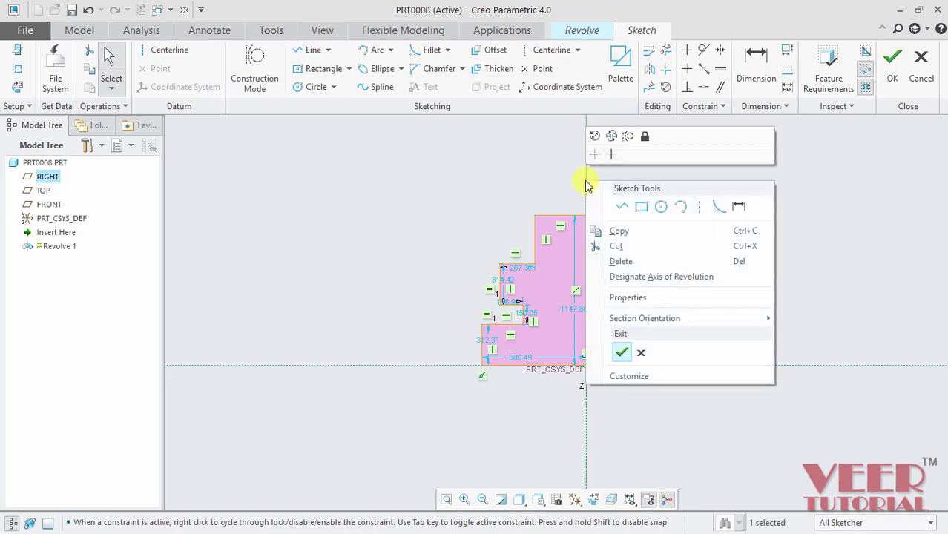
pyautogui.click(684, 279)
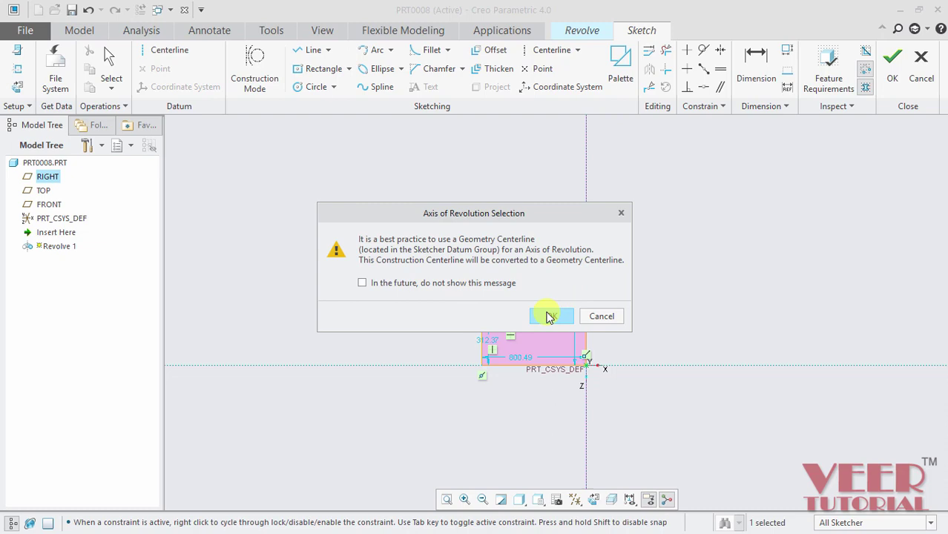
pyautogui.click(549, 315)
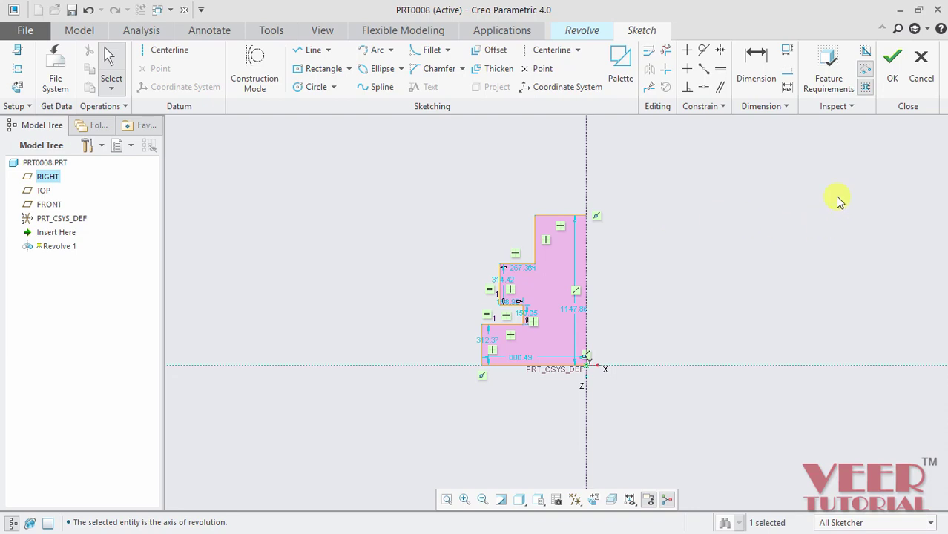
pyautogui.click(892, 79)
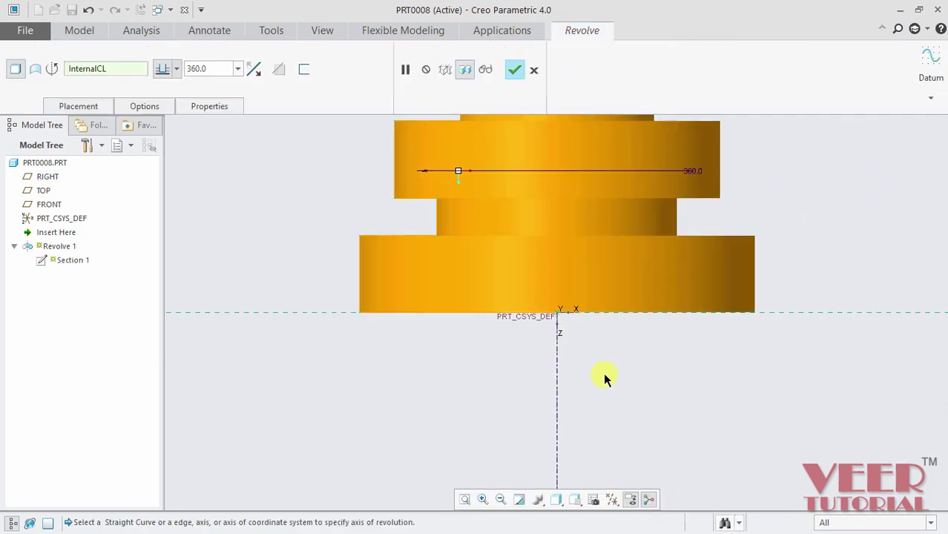
# Step: Set the revolve angle to 180 degrees
pyautogui.scroll(4, 597, 451)
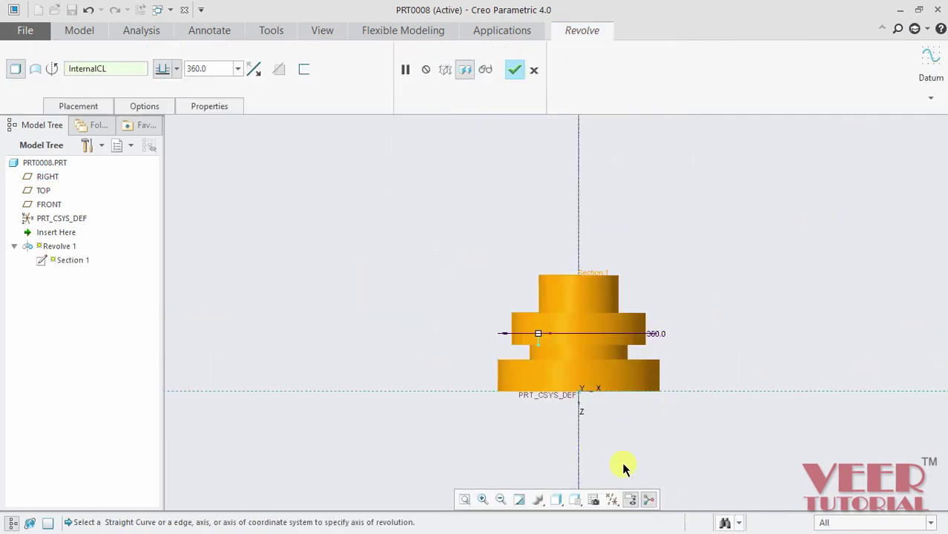
pyautogui.click(576, 499)
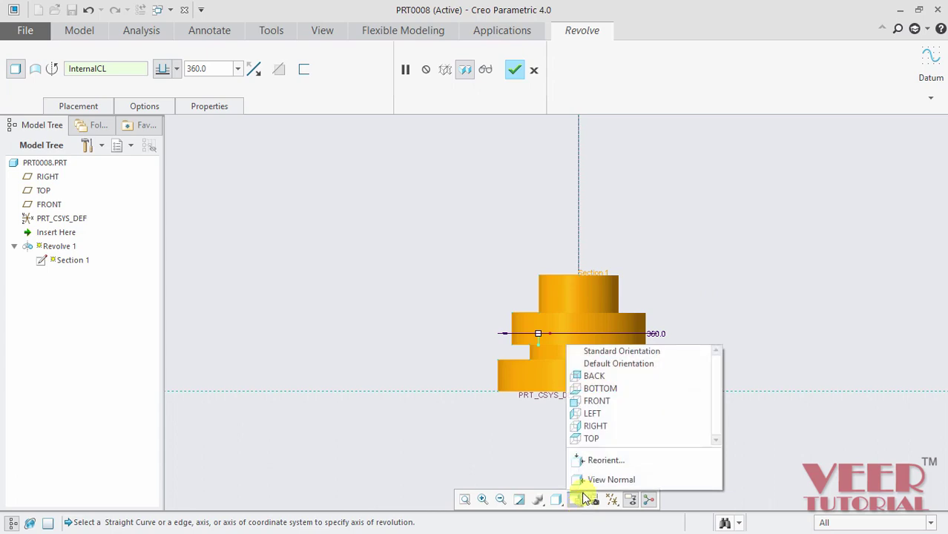
pyautogui.click(603, 355)
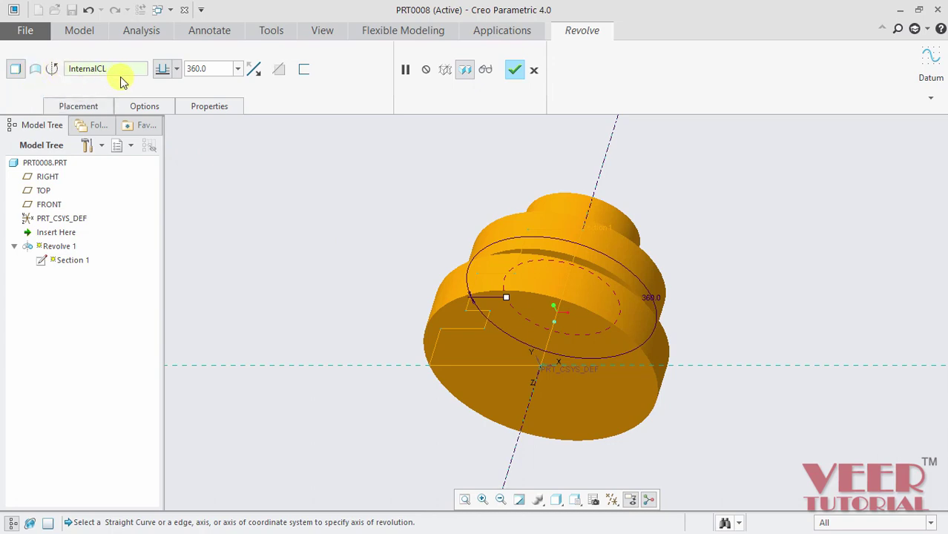
pyautogui.doubleClick(220, 68)
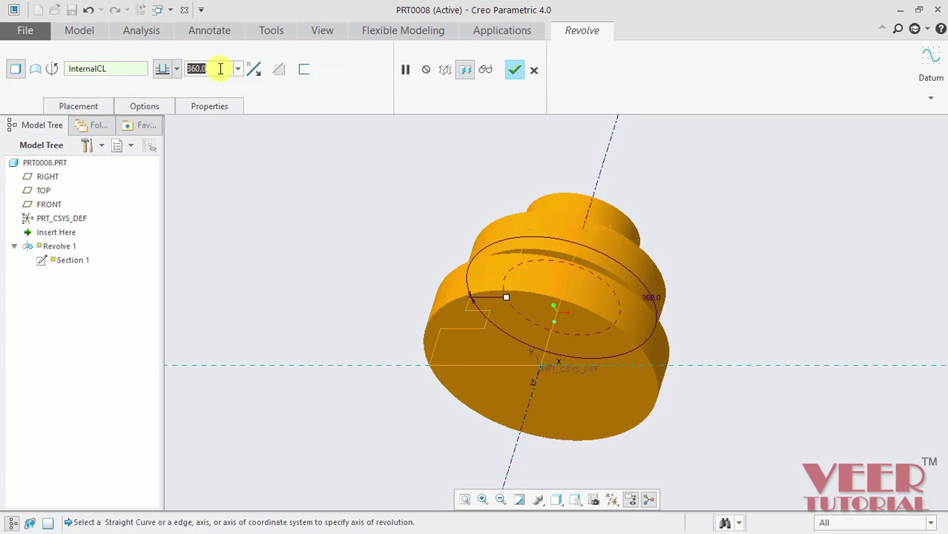
pyautogui.write('1')
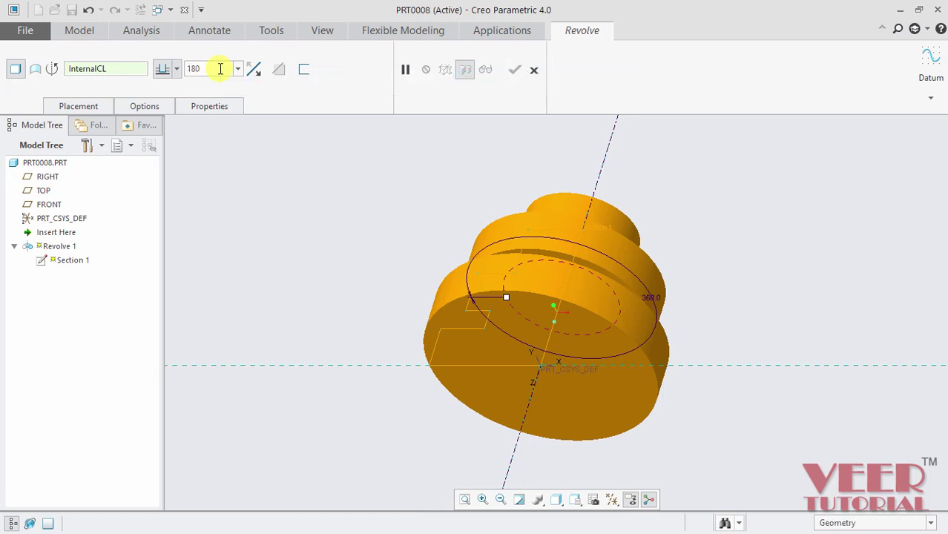
pyautogui.write('80')
pyautogui.press('Return')
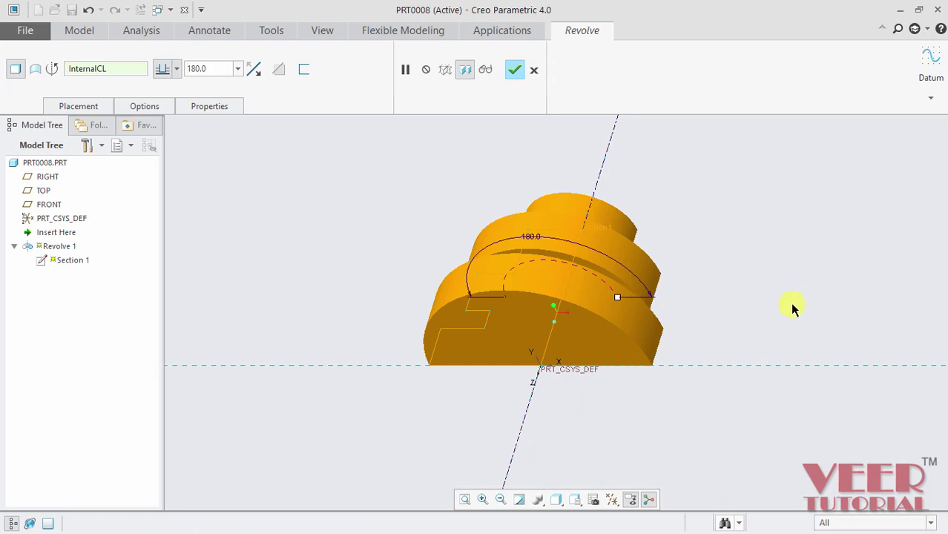
pyautogui.moveTo(792, 308); pyautogui.dragTo(698, 236, button='middle')
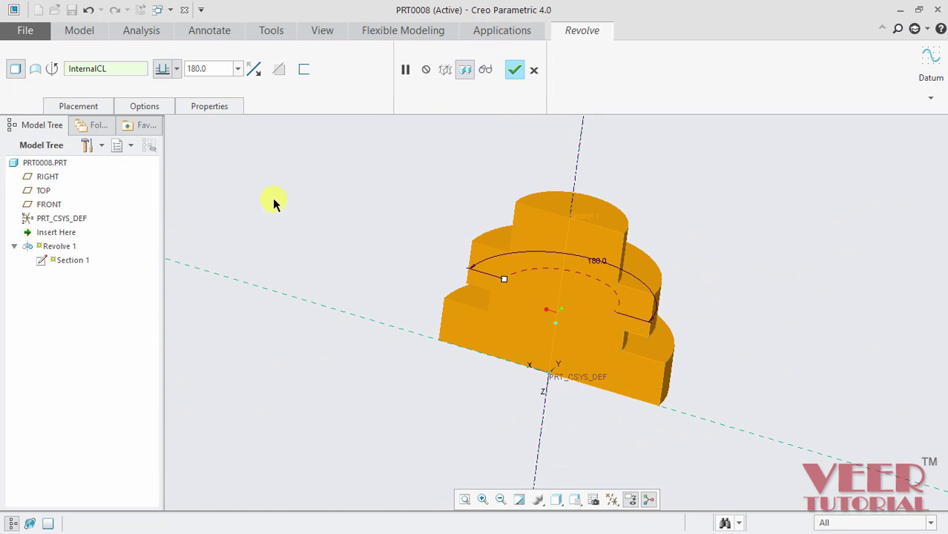
pyautogui.click(178, 68)
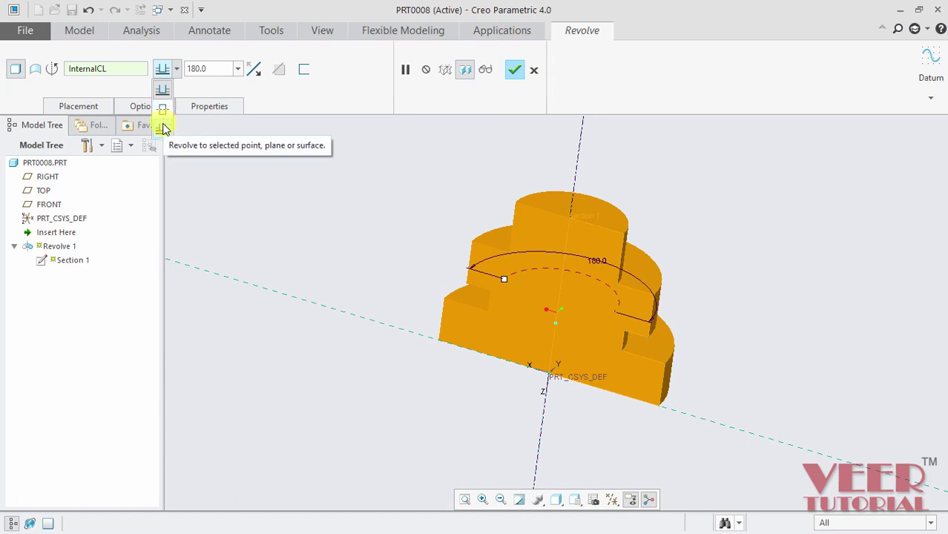
pyautogui.click(324, 214)
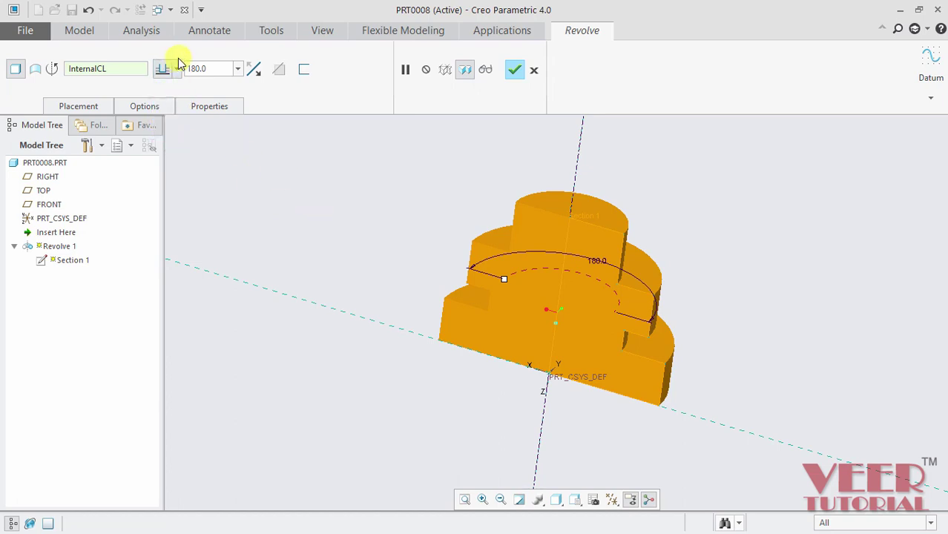
pyautogui.doubleClick(218, 71)
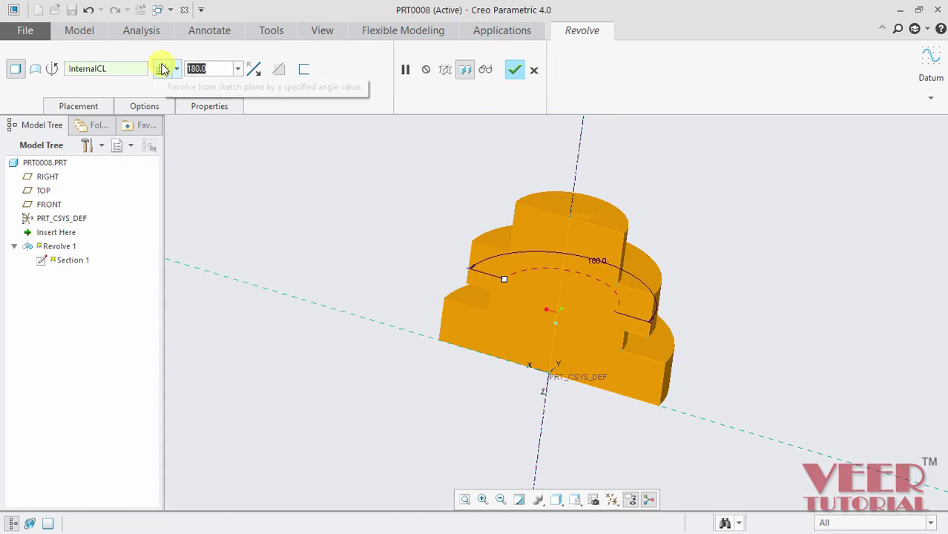
# Step: Set the revolve angle to 360 degrees, complete the stepped solid, and clear the selection
pyautogui.write('360')
pyautogui.press('Return')
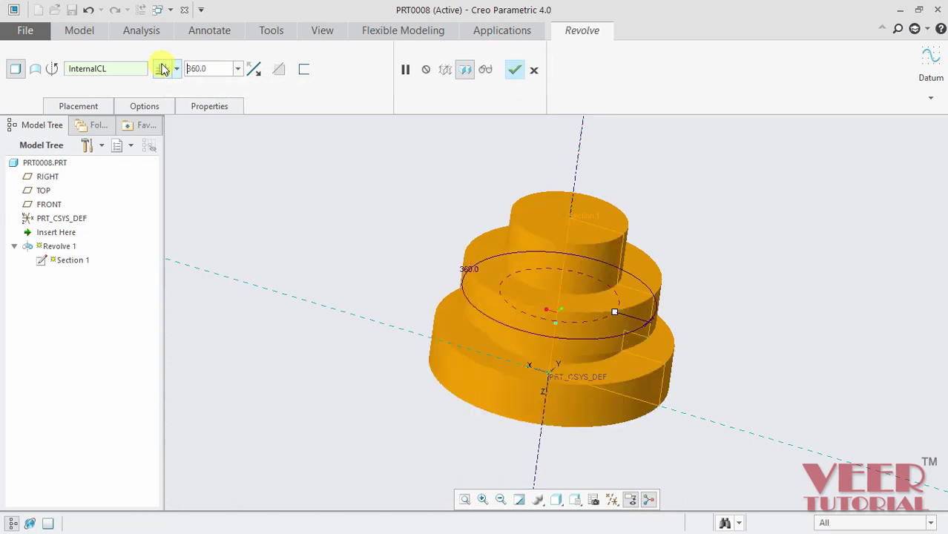
pyautogui.click(514, 70)
pyautogui.scroll(2, 723, 311)
pyautogui.click(770, 295)
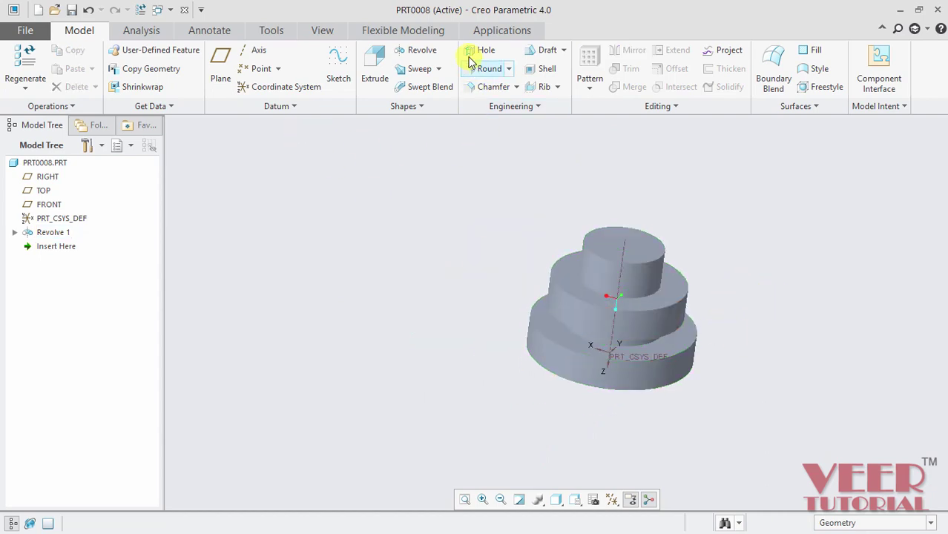
# Step: Display the datum planes, start a second Revolve with its sketch on the TOP plane, and orient the view to the sketch plane
pyautogui.click(612, 499)
pyautogui.click(615, 483)
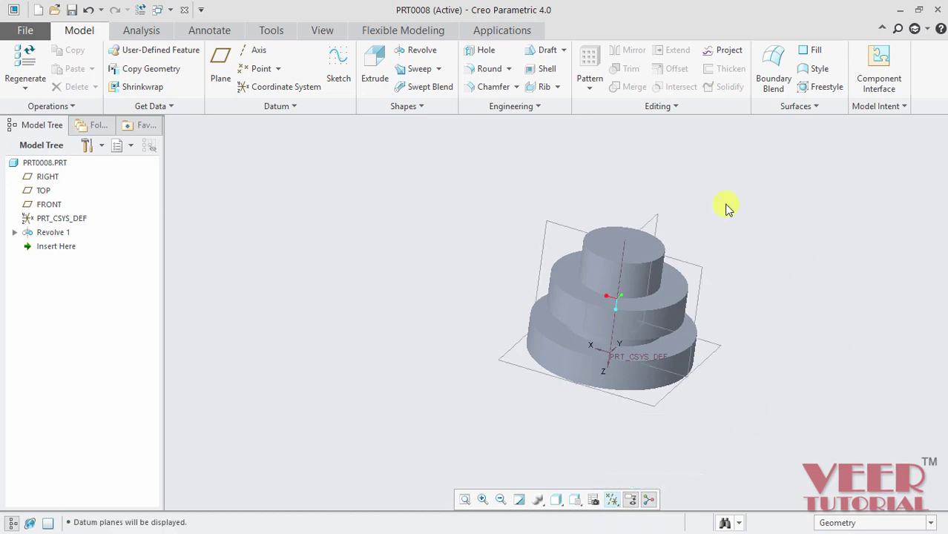
pyautogui.click(436, 54)
pyautogui.scroll(-3, 767, 257)
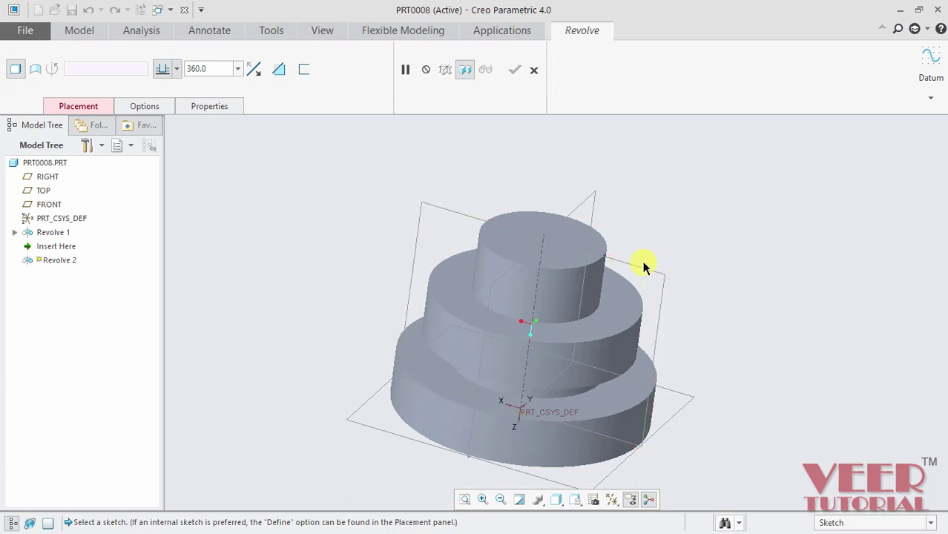
pyautogui.click(642, 272)
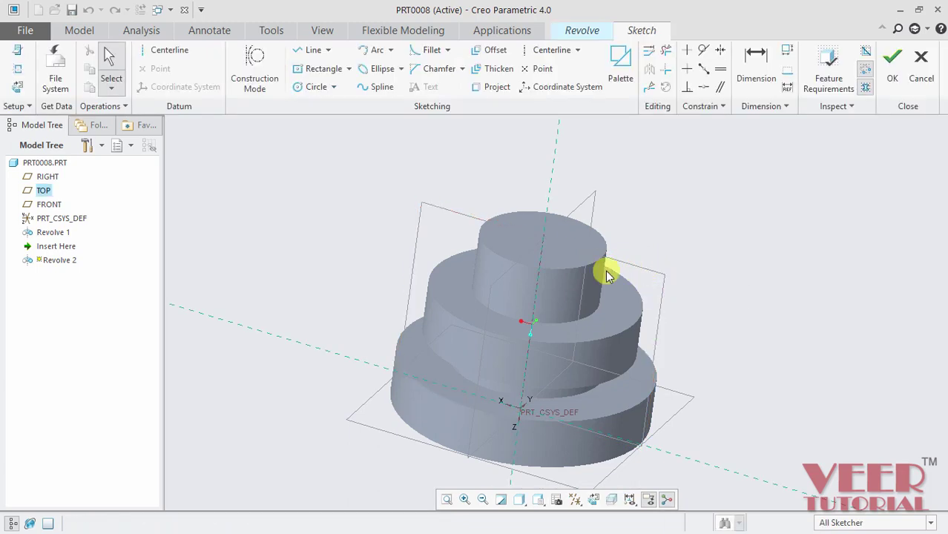
pyautogui.click(17, 87)
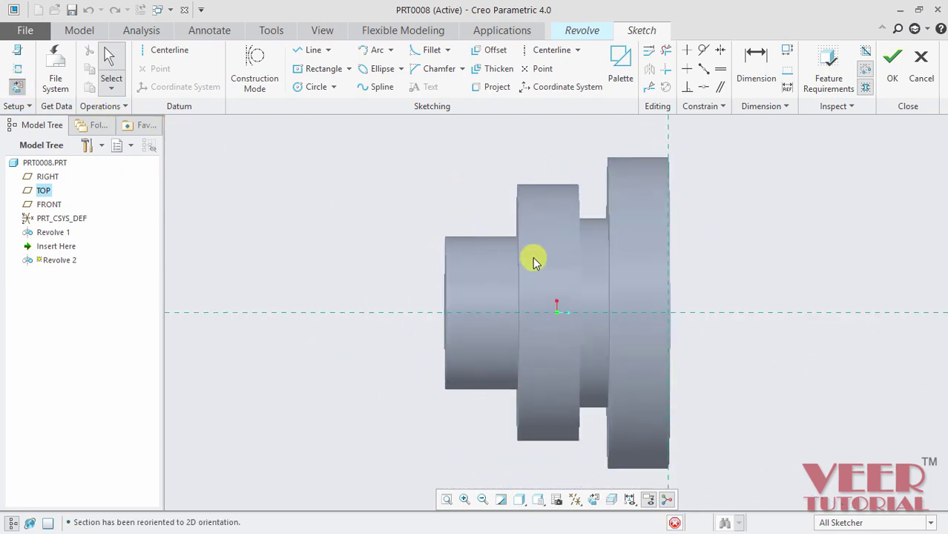
pyautogui.scroll(-2, 560, 125)
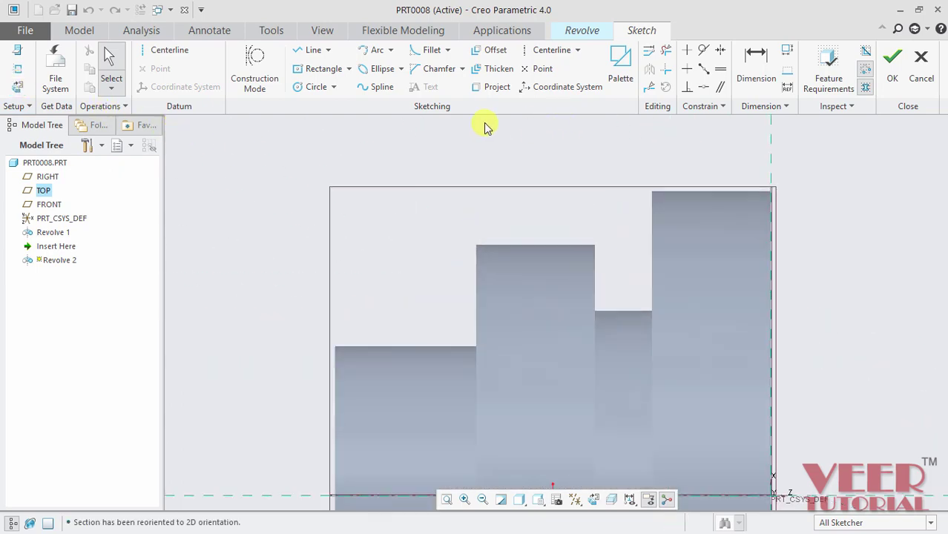
# Step: Sketch a center-and-point circle about 166 in diameter overlapping the outer edge of the middle step, and finish the sketch
pyautogui.click(333, 87)
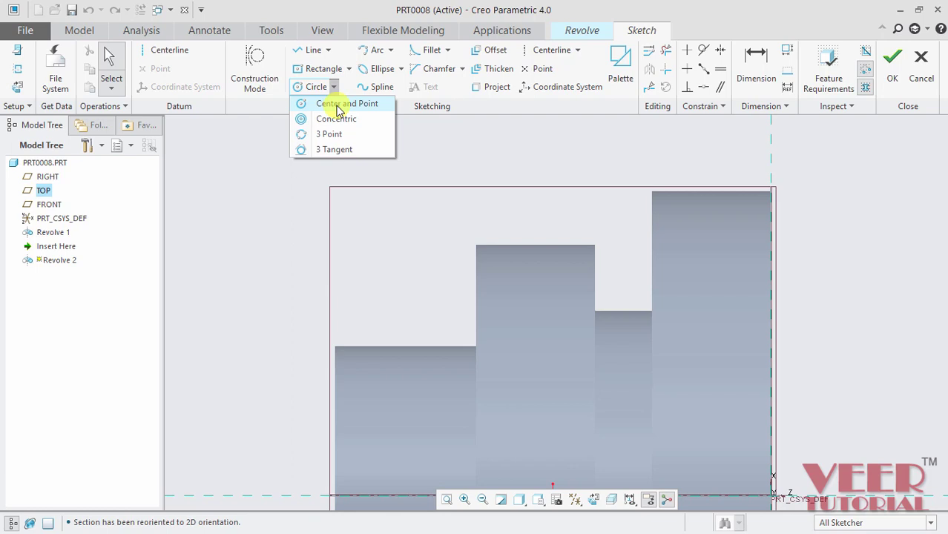
pyautogui.click(336, 103)
pyautogui.click(536, 235)
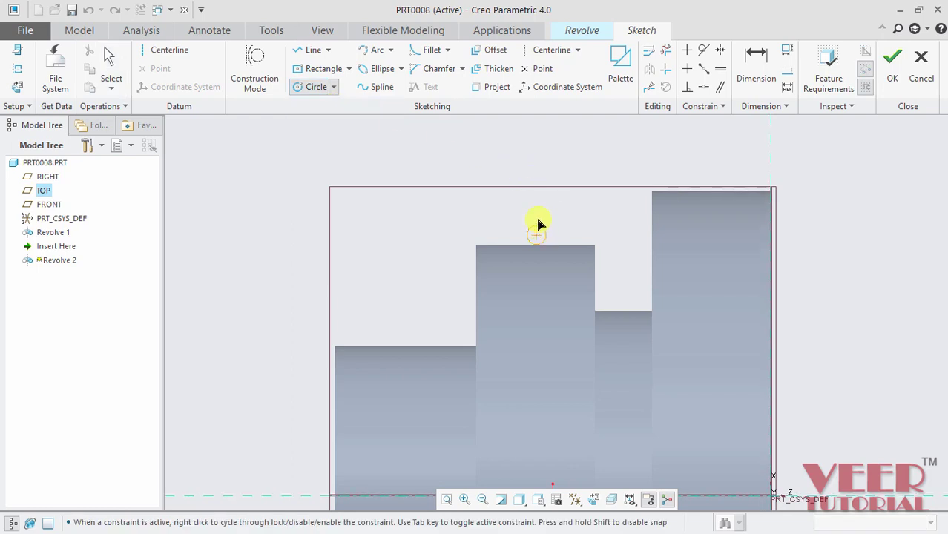
pyautogui.click(543, 206)
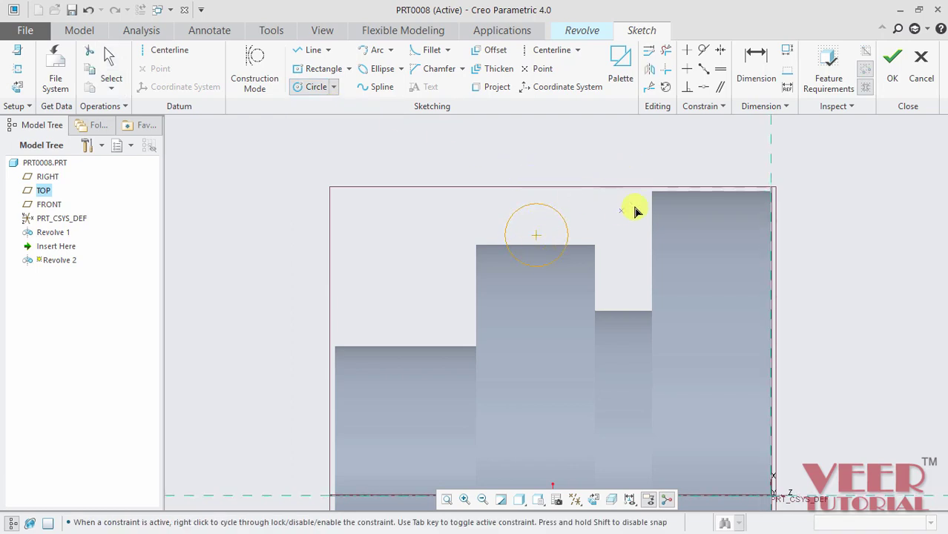
pyautogui.click(892, 78)
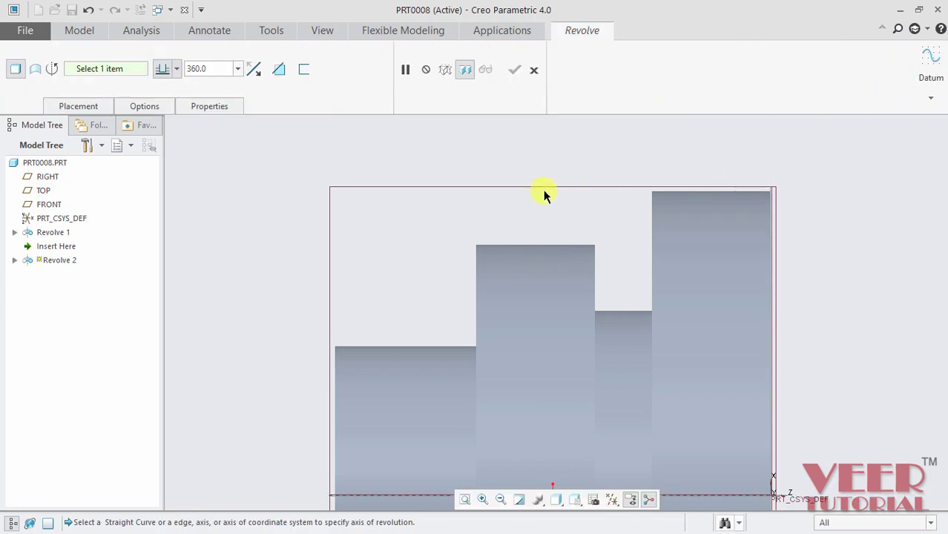
# Step: Reopen the circle's internal section and add a horizontal construction centerline along the solid's axis
pyautogui.scroll(-1, 542, 190)
pyautogui.scroll(1, 541, 189)
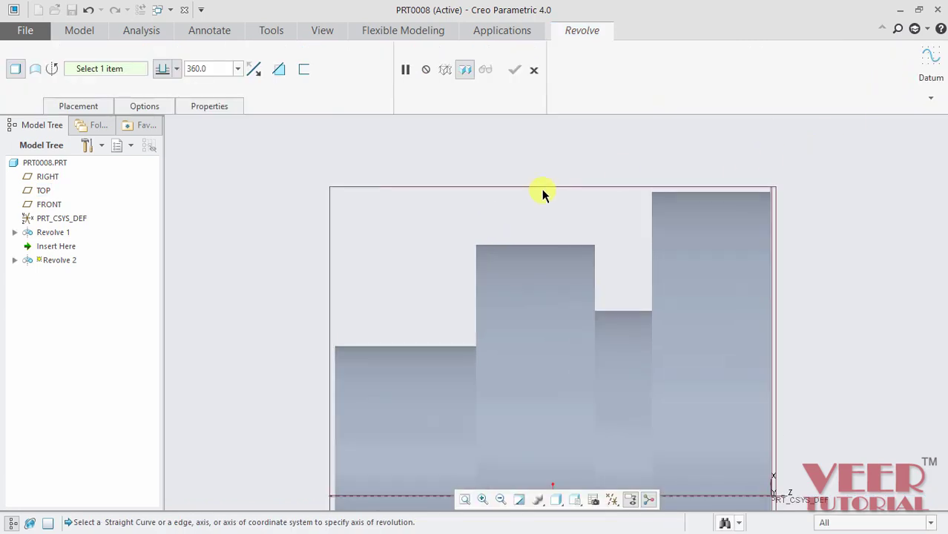
pyautogui.scroll(-2, 542, 191)
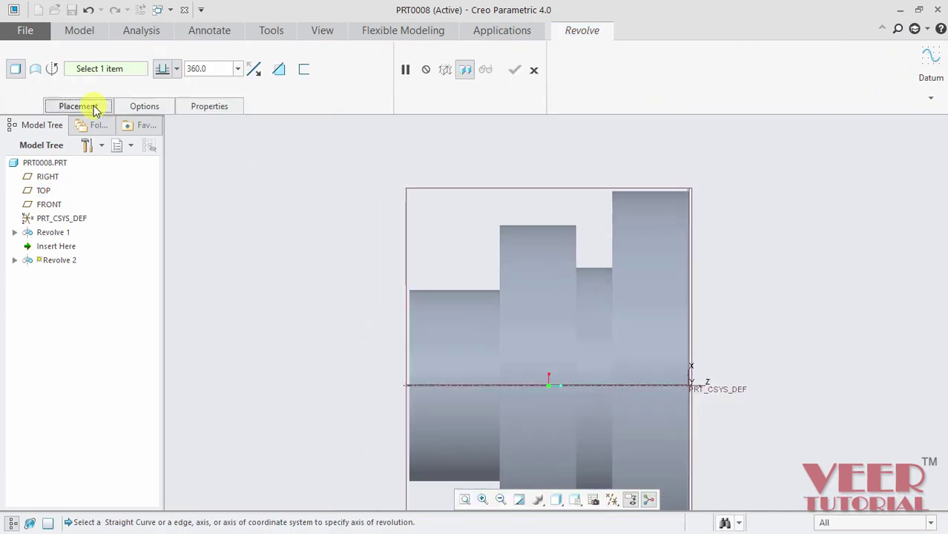
pyautogui.click(95, 107)
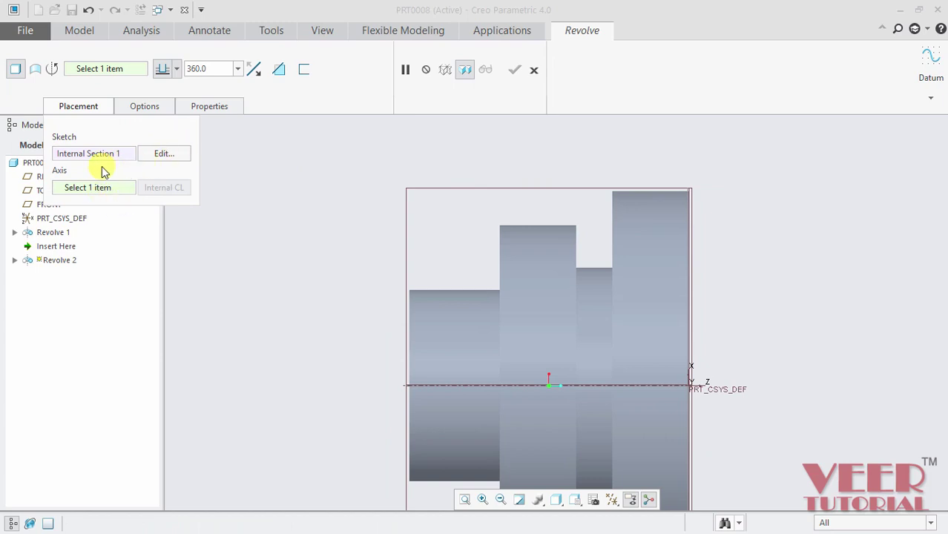
pyautogui.click(159, 157)
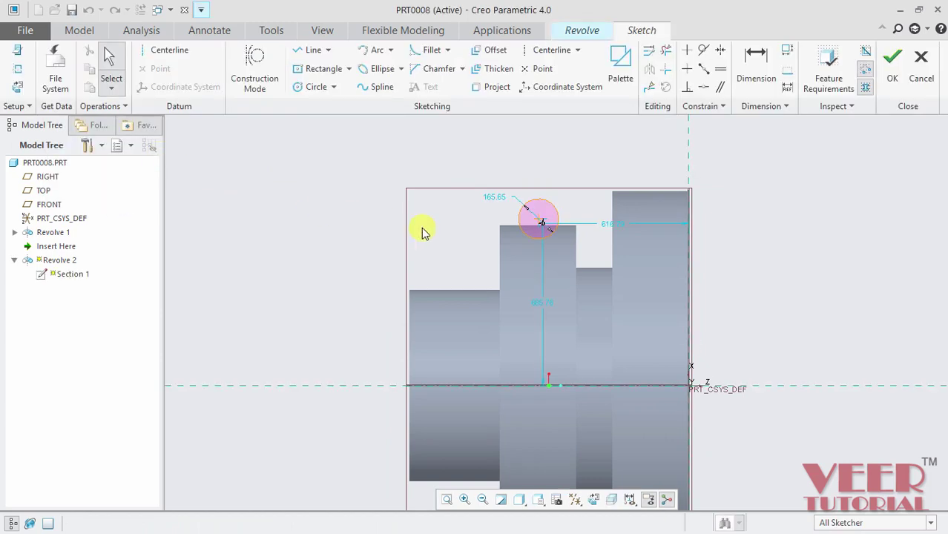
pyautogui.scroll(-2, 553, 269)
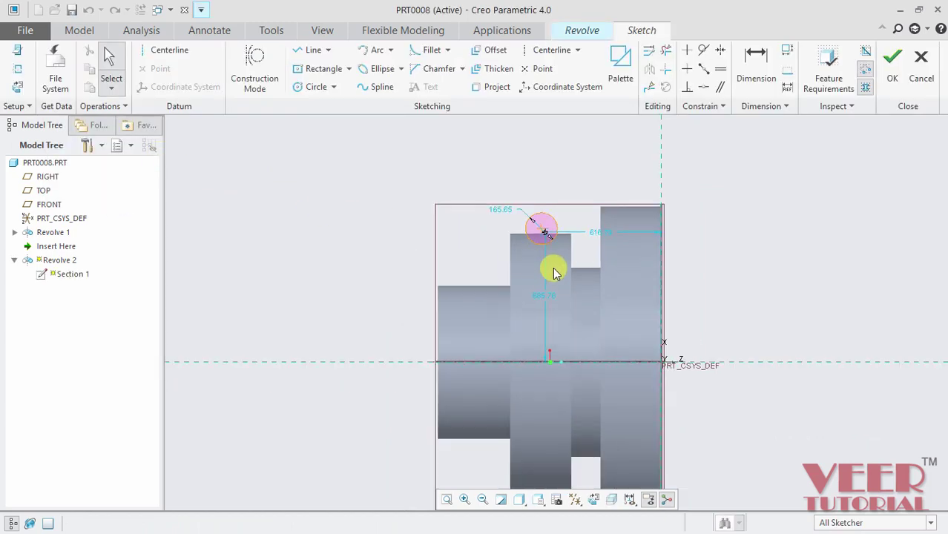
pyautogui.click(549, 50)
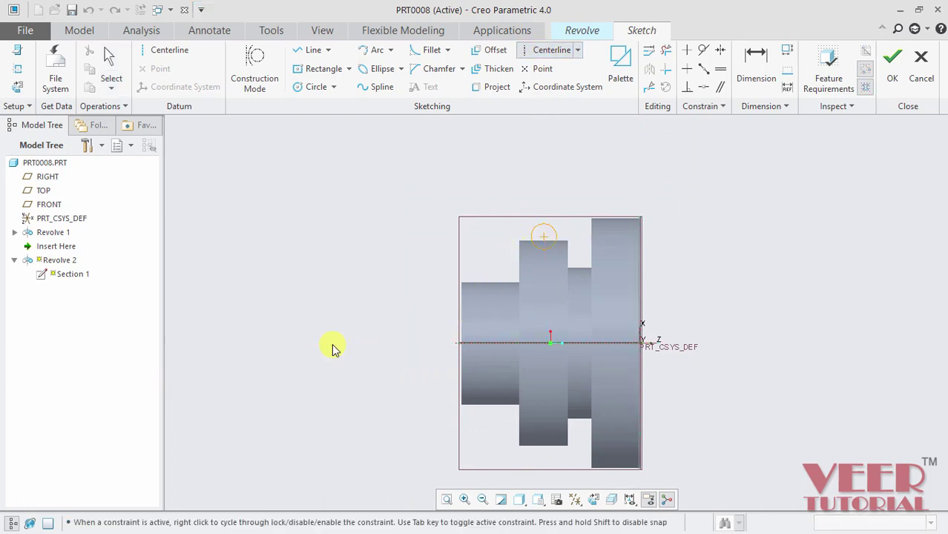
pyautogui.click(392, 342)
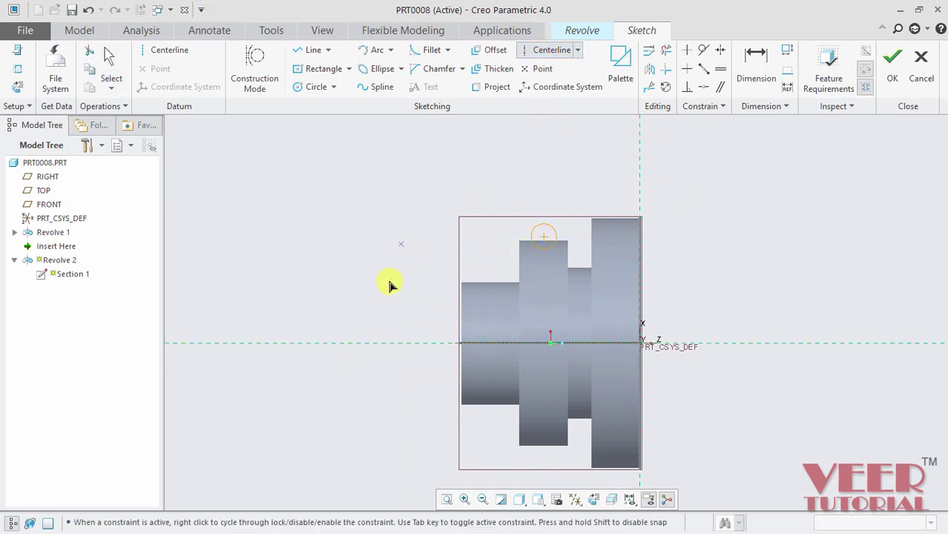
pyautogui.middleClick(370, 325)
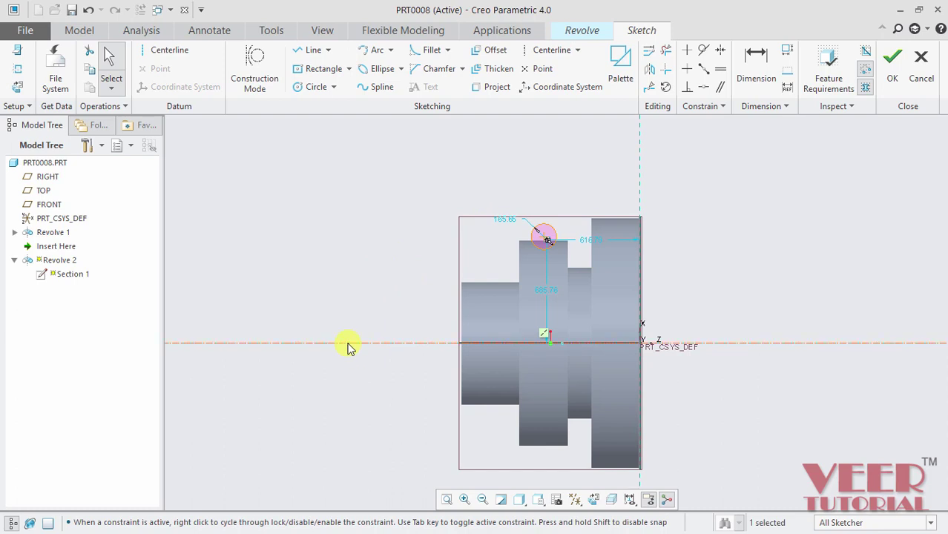
# Step: Designate the horizontal centerline as the axis of revolution, accept its conversion with future warnings turned off, and finish the sketch
pyautogui.rightClick(350, 343)
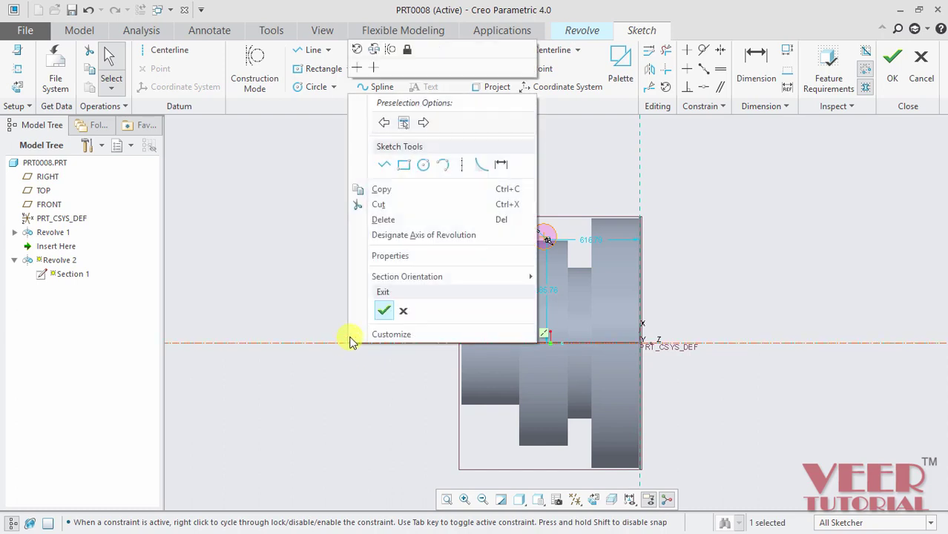
pyautogui.click(414, 235)
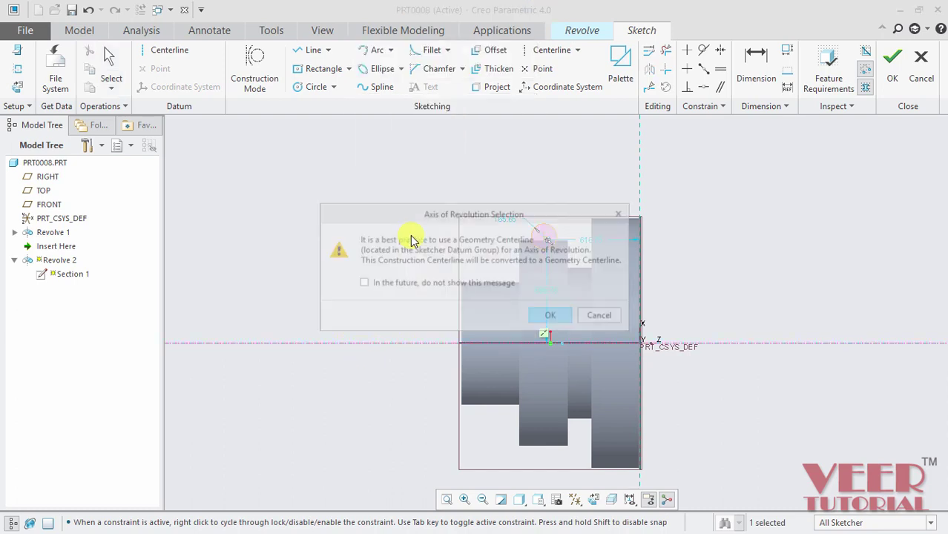
pyautogui.click(448, 283)
pyautogui.click(547, 317)
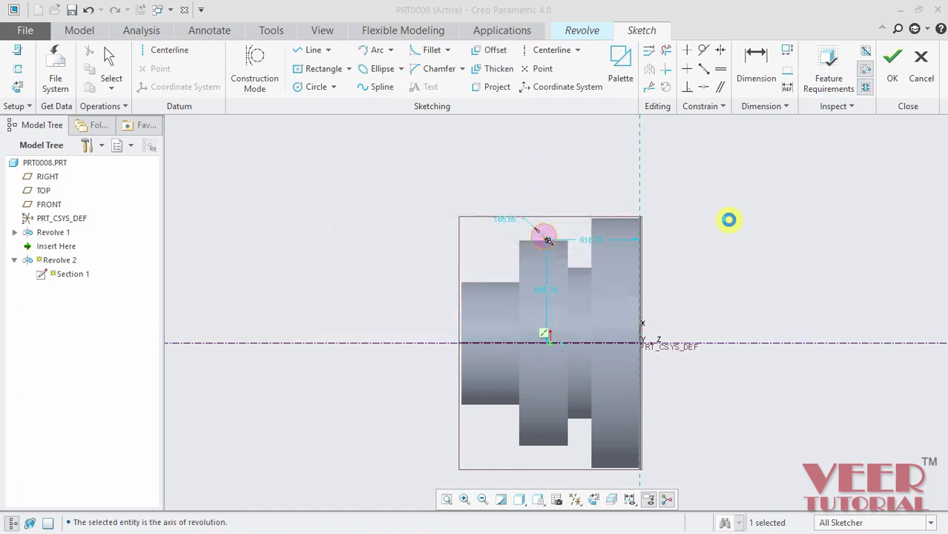
pyautogui.click(891, 76)
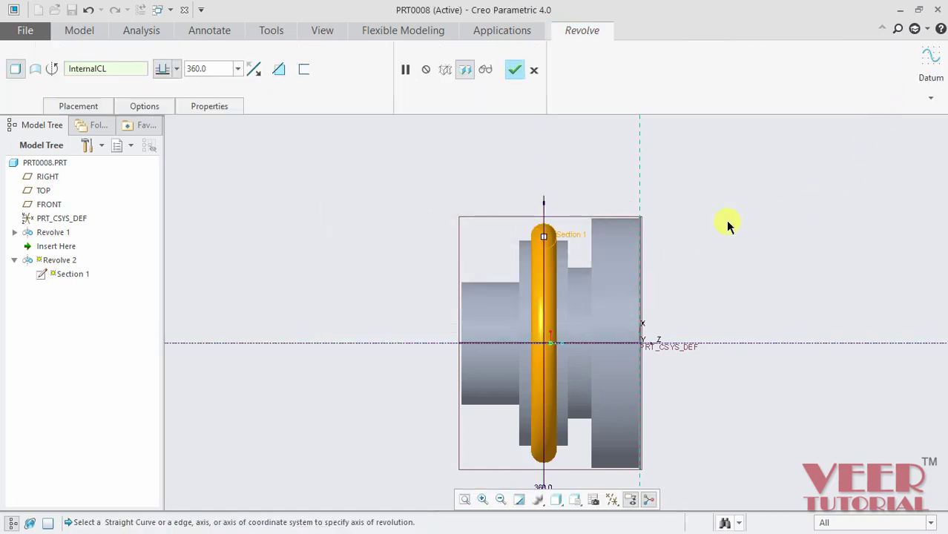
# Step: Switch the revolved ring to remove material so it cuts a round groove around the middle step
pyautogui.click(584, 501)
pyautogui.click(616, 363)
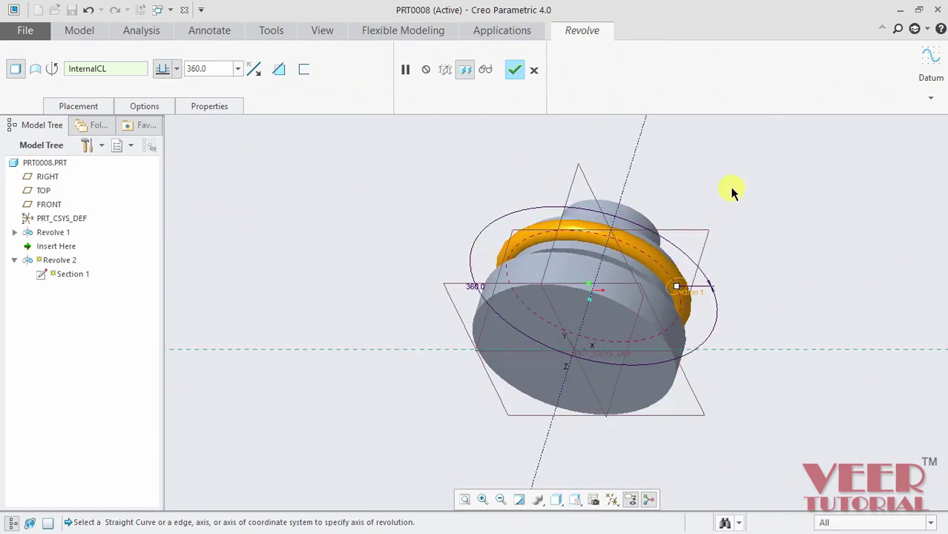
pyautogui.scroll(1, 627, 238)
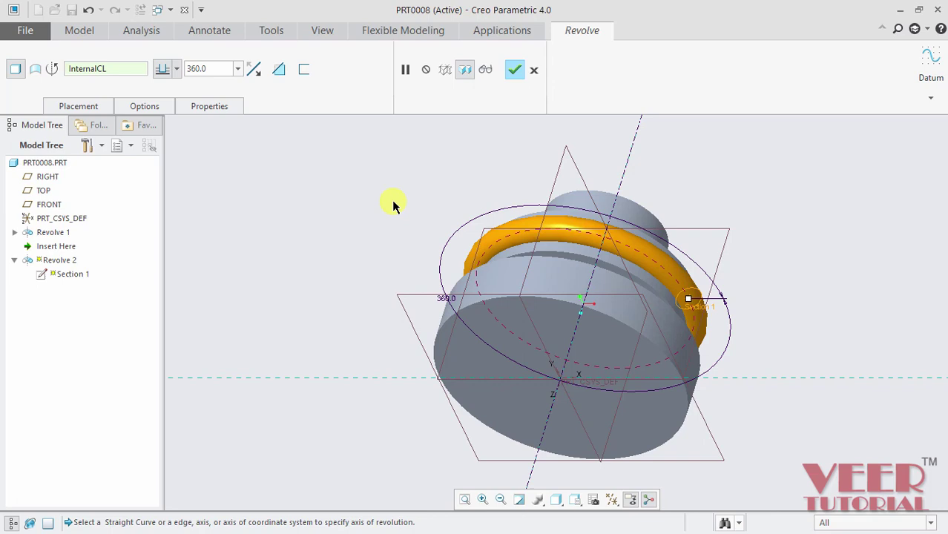
pyautogui.click(278, 70)
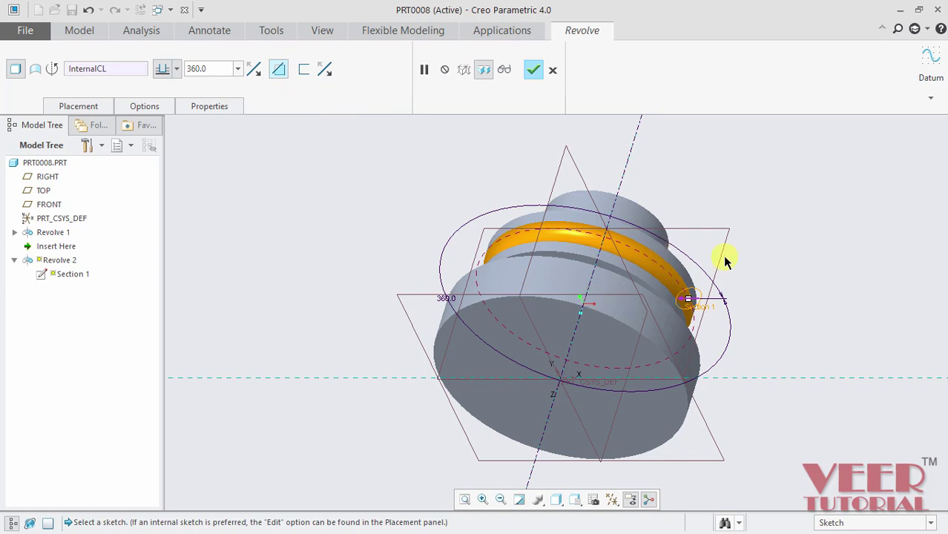
pyautogui.scroll(-1, 595, 215)
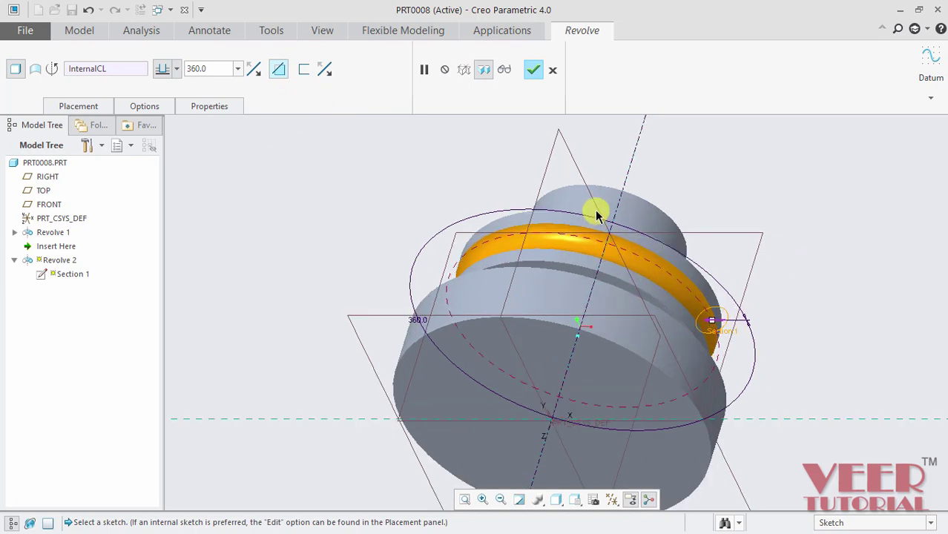
pyautogui.scroll(1, 296, 196)
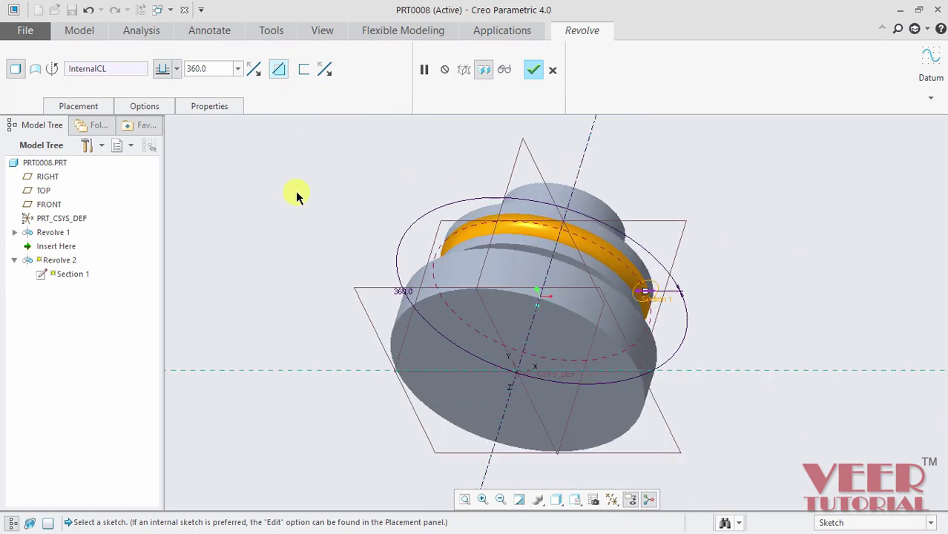
# Step: Examine the Side 1 angle options available for the revolved cut, leaving Variable selected
pyautogui.click(151, 106)
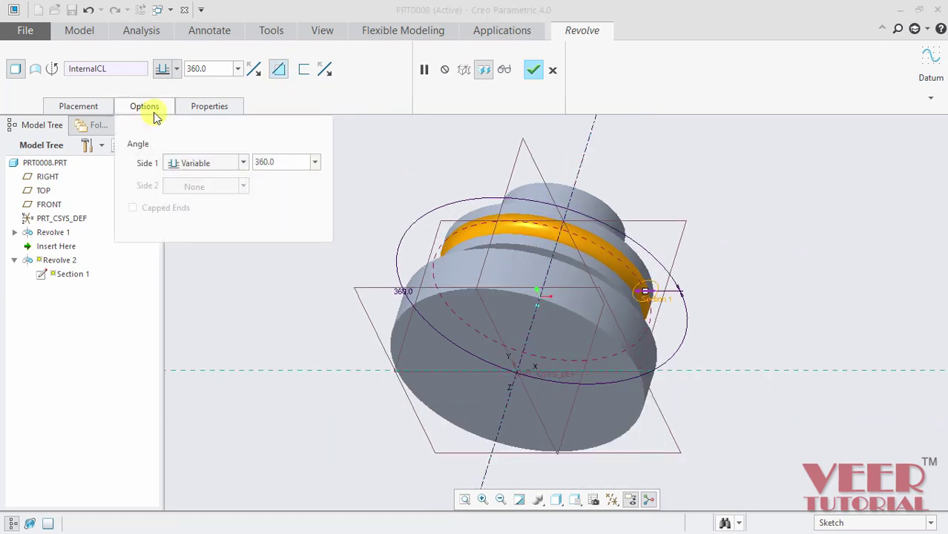
pyautogui.click(209, 163)
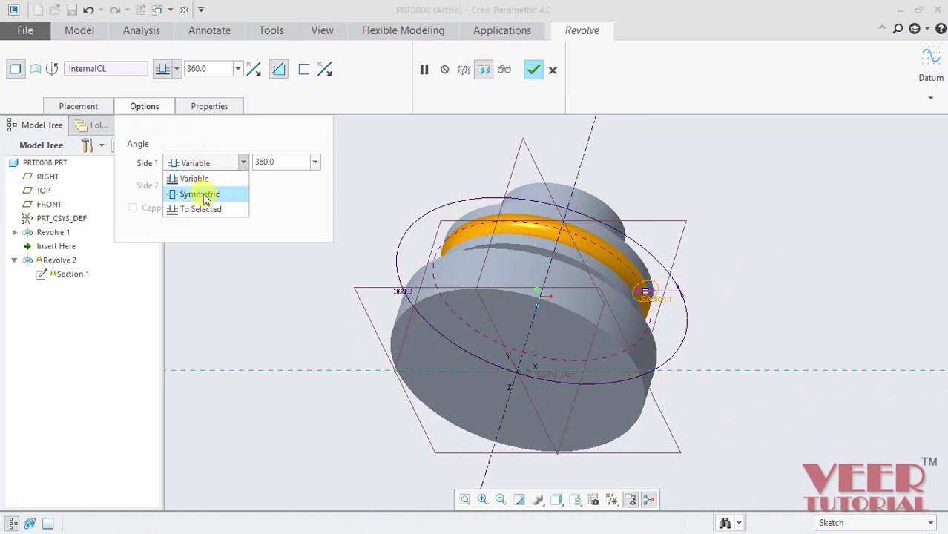
pyautogui.click(279, 206)
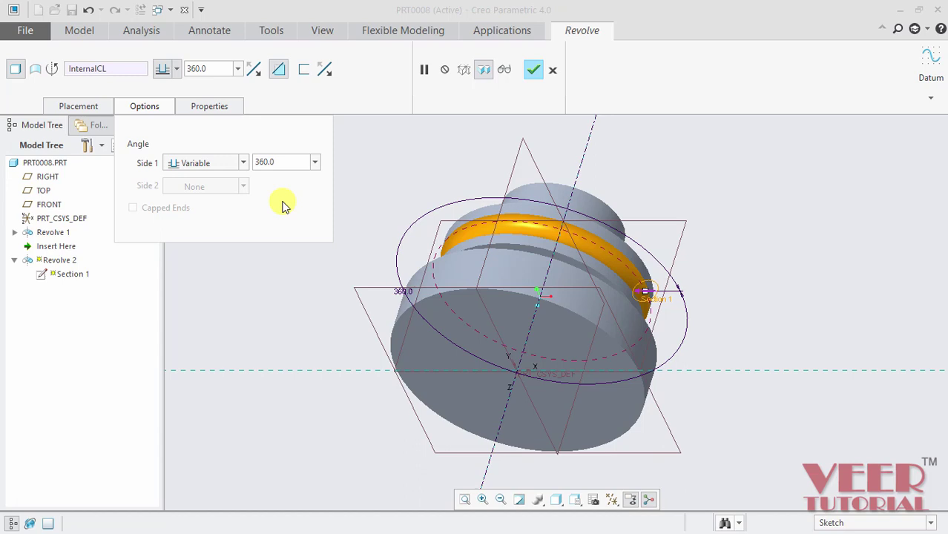